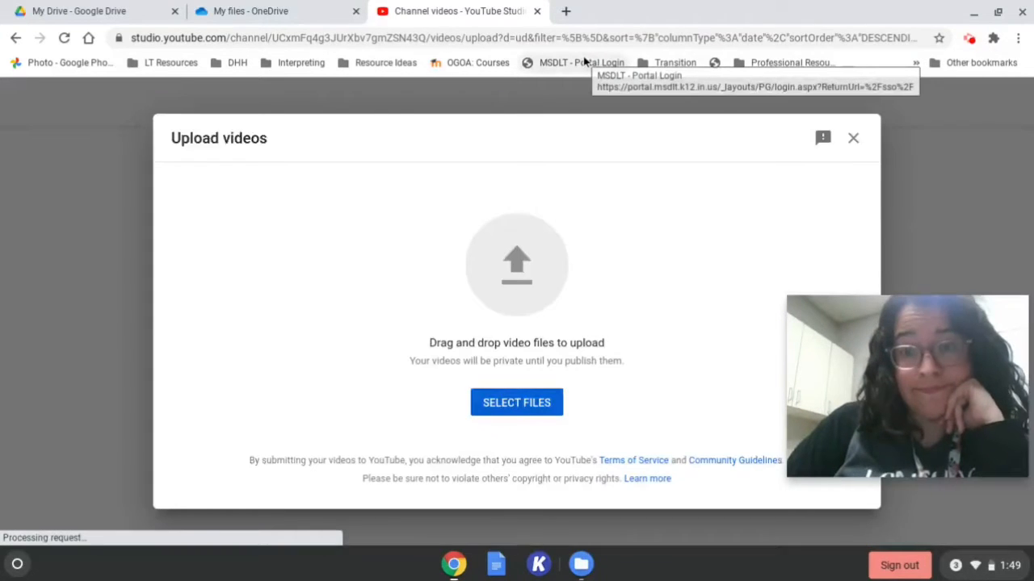
Go to the YouTube home page and open YouTube Studio for the signed-in account.
click(585, 62)
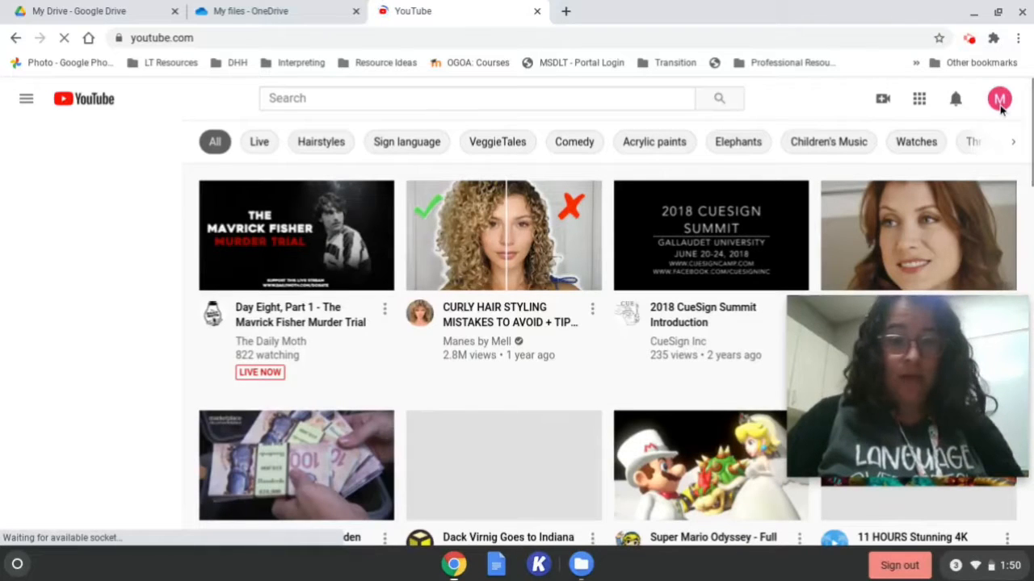
click(1000, 100)
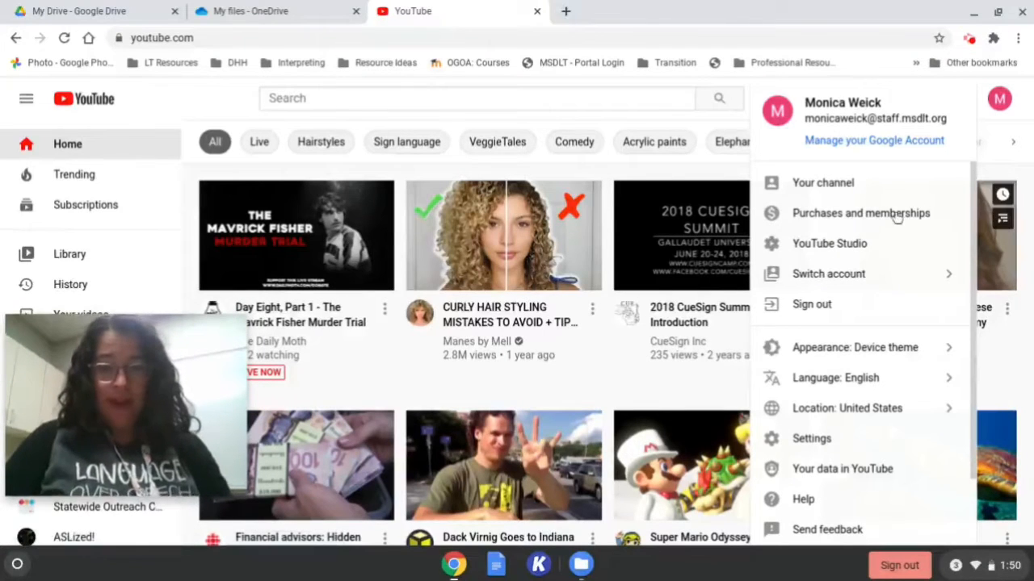
click(854, 245)
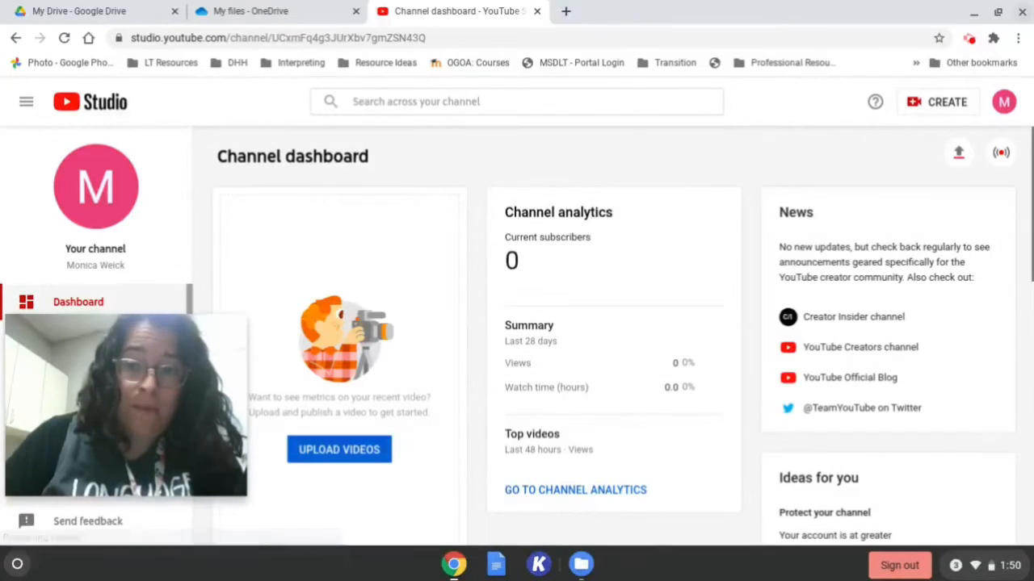
Upload the video file PXL_20201113_141359880.mp4 from the Downloads folder to the channel.
click(928, 101)
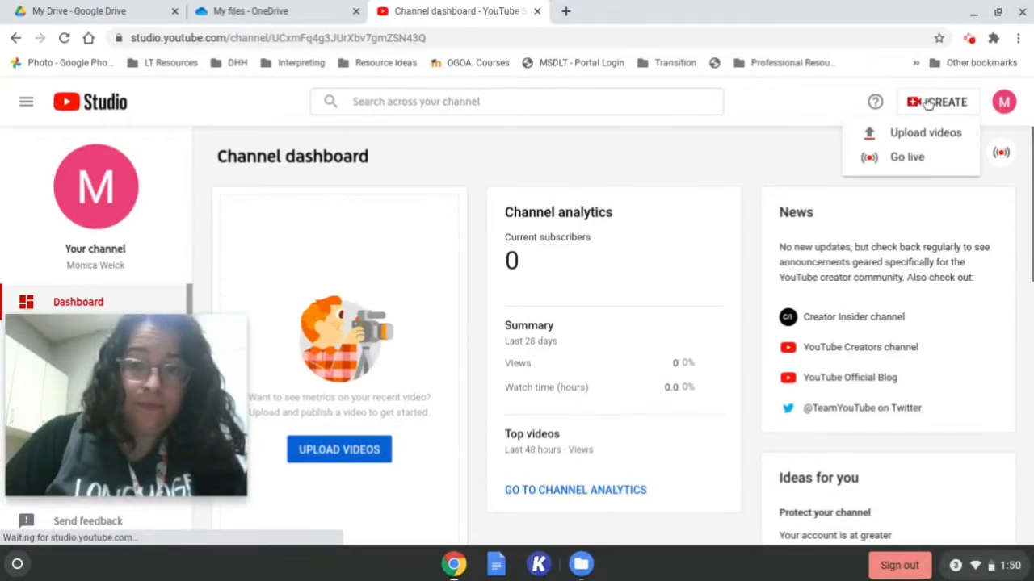
click(933, 134)
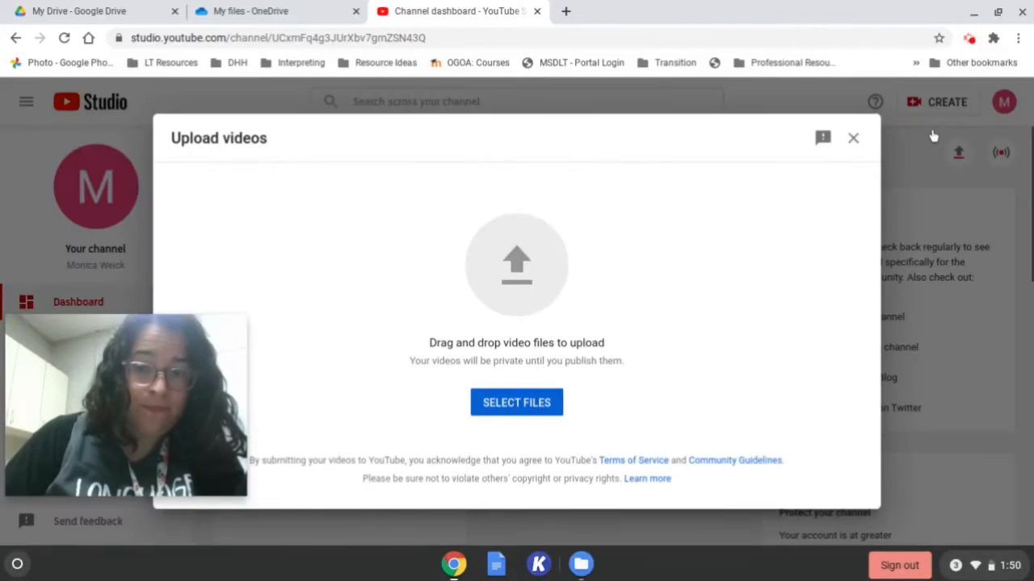
click(512, 411)
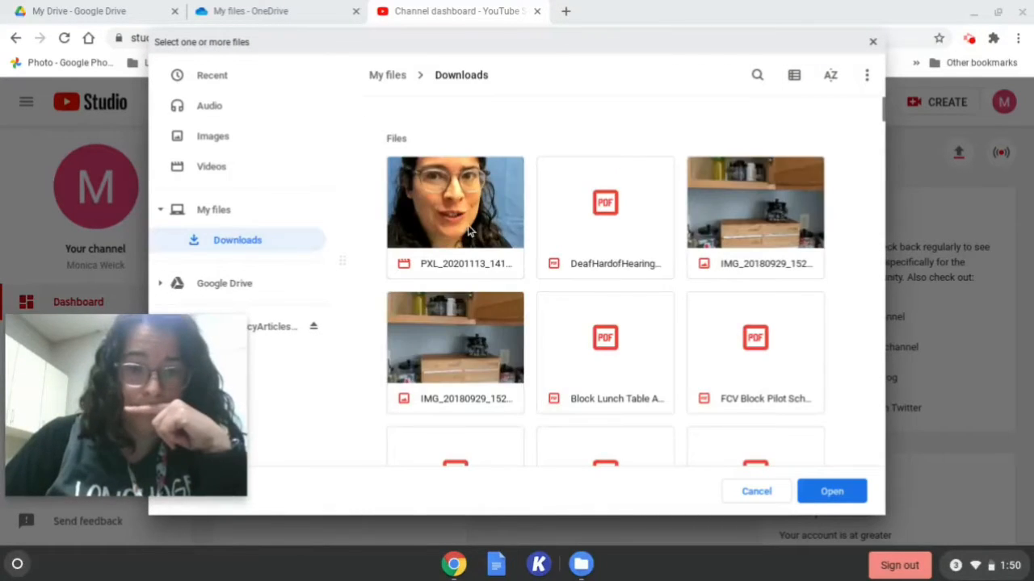
click(468, 231)
click(832, 491)
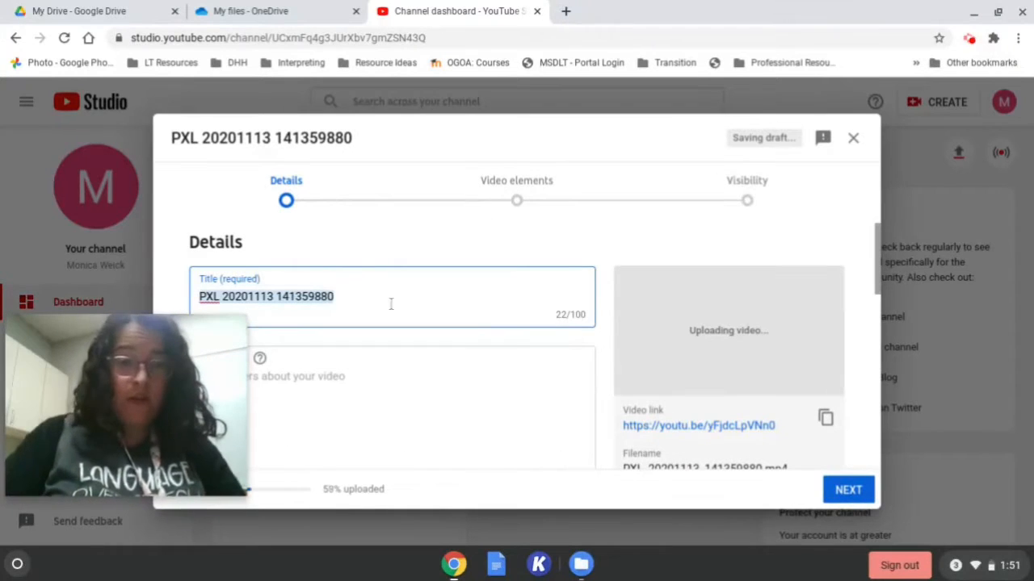
Replace the uploaded video's title with "How to caption a video - test video".
click(391, 303)
text(H)
key(ctrl+a)
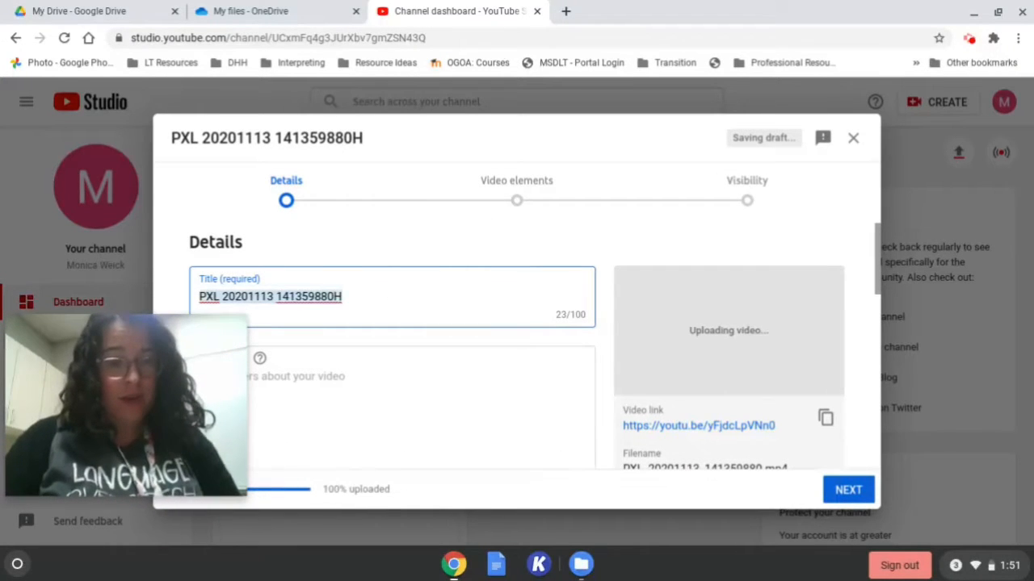
text(How to capti)
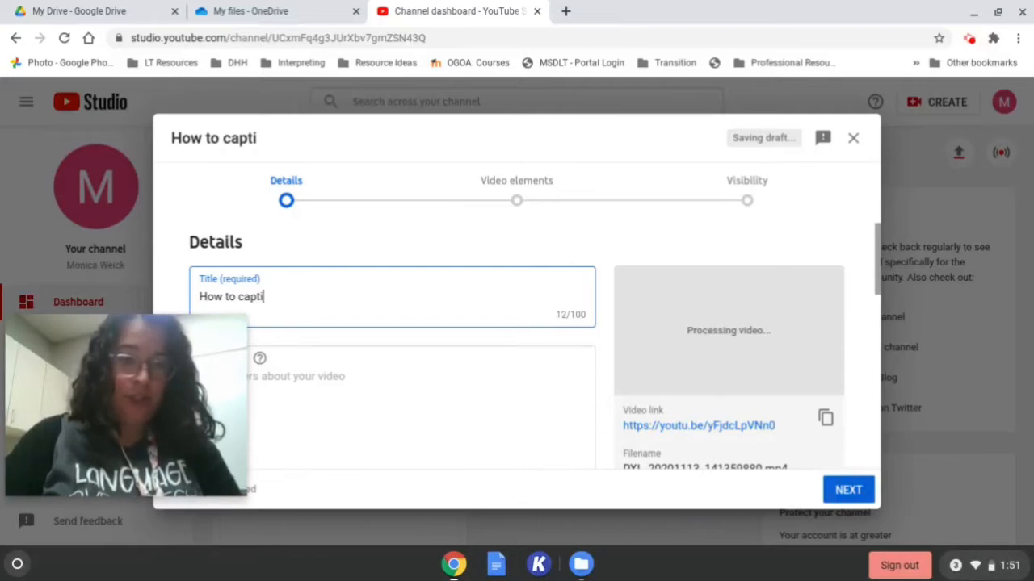
text(on a video)
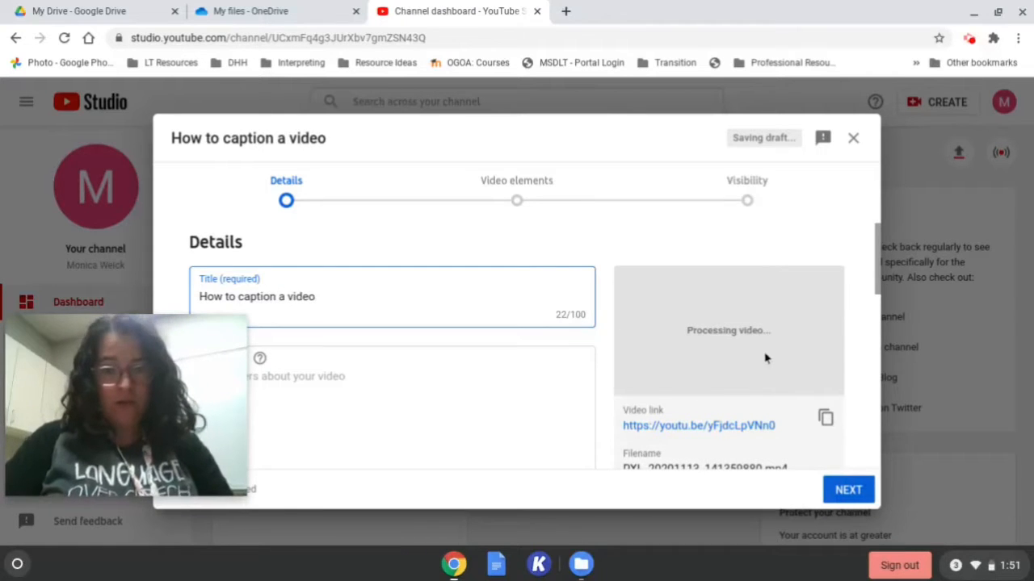
scroll(729, 337, down, 4)
scroll(729, 338, down, 5)
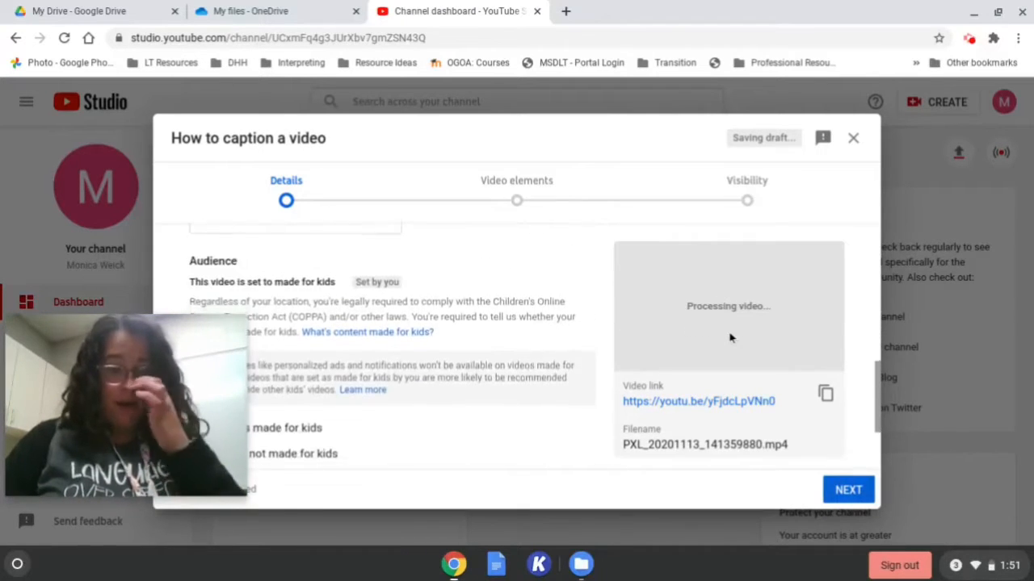
scroll(730, 338, up, 6)
text(- tes)
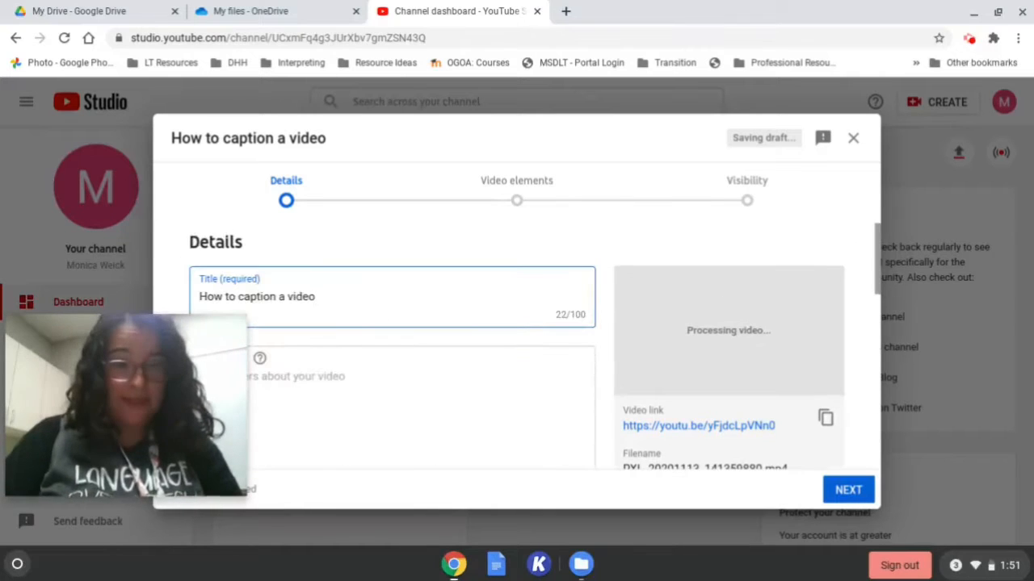
text(t video)
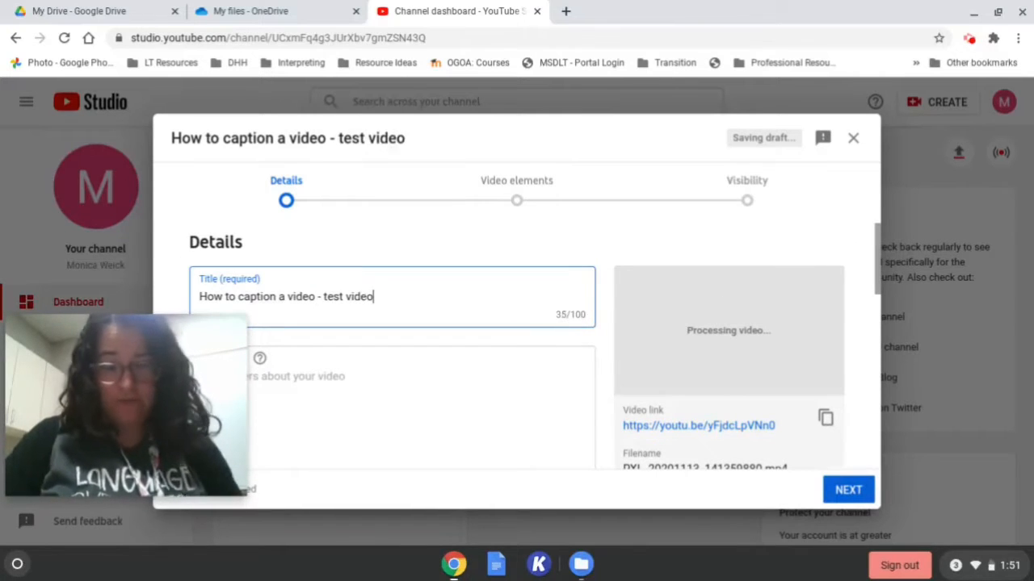
Expand the additional video options and examine the audience, paid promotion, subtitle, license, category and comment settings.
scroll(656, 428, down, 5)
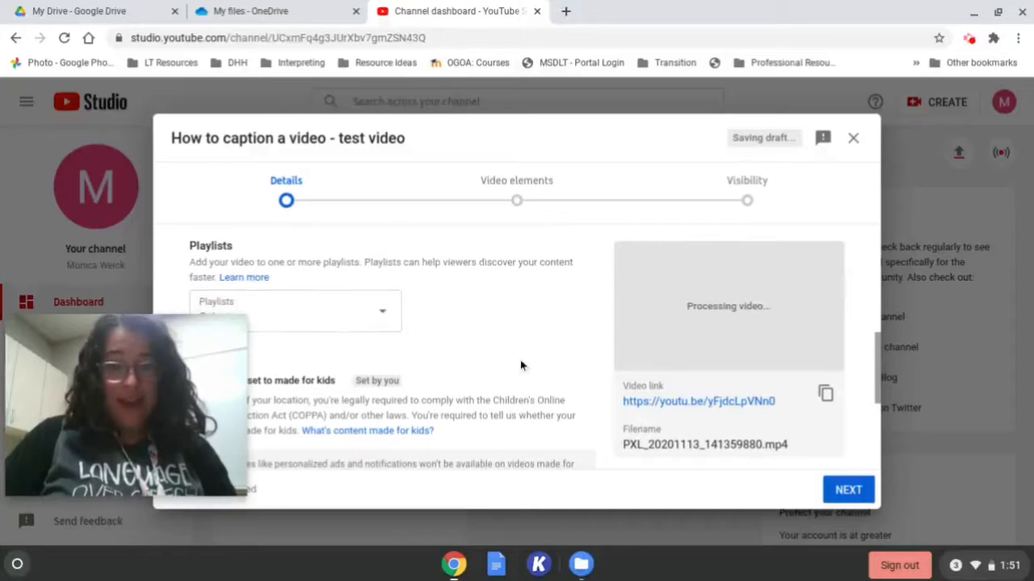
scroll(517, 355, down, 3)
scroll(499, 342, down, 2)
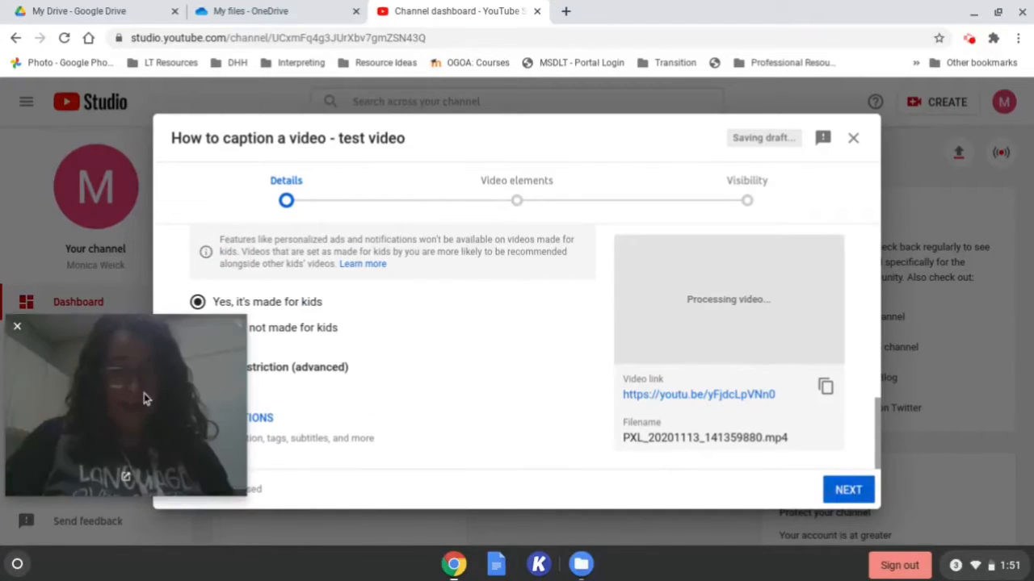
drag(143, 393, 176, 212)
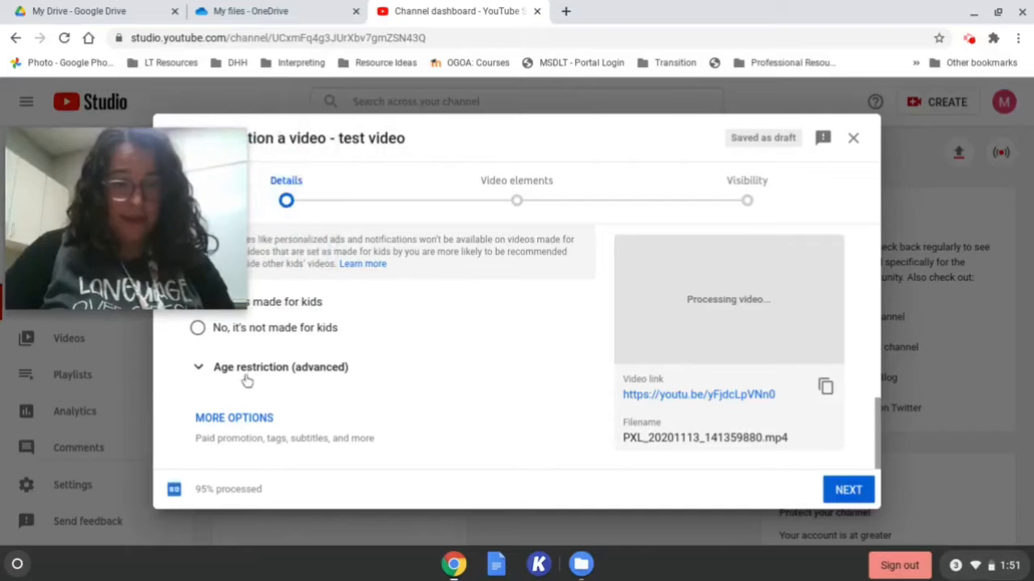
click(243, 419)
scroll(323, 394, down, 5)
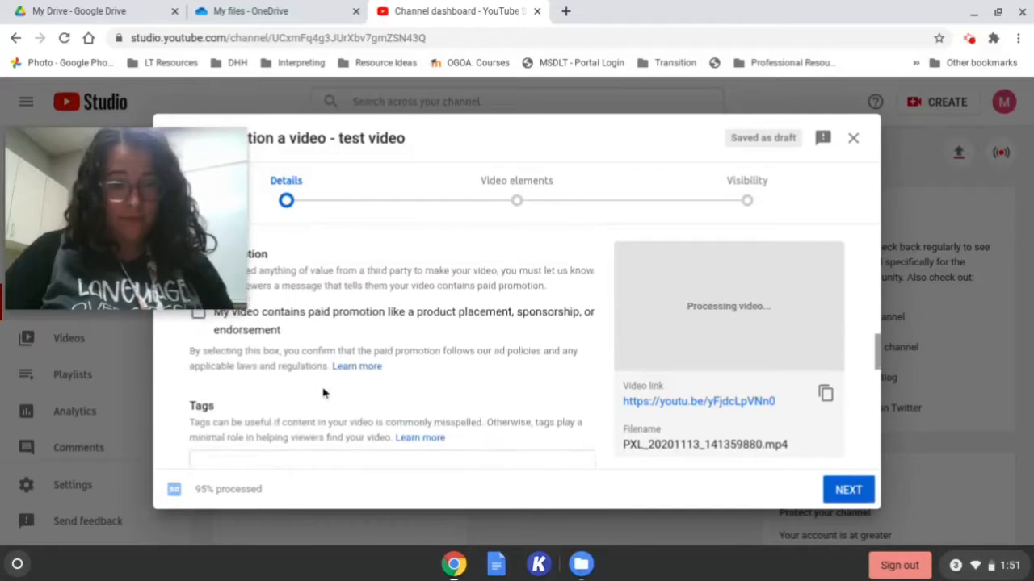
scroll(498, 399, down, 1)
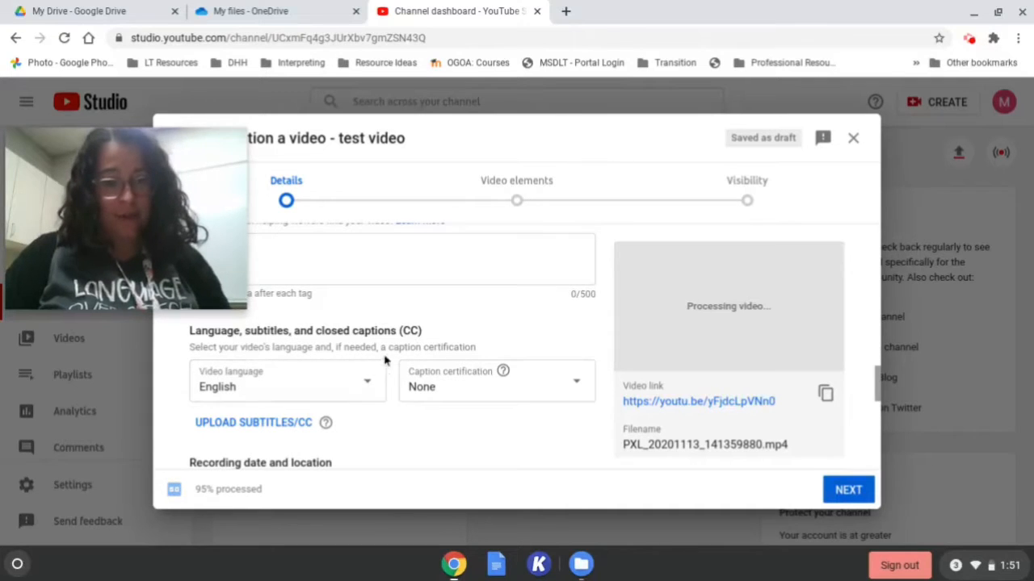
scroll(339, 396, down, 3)
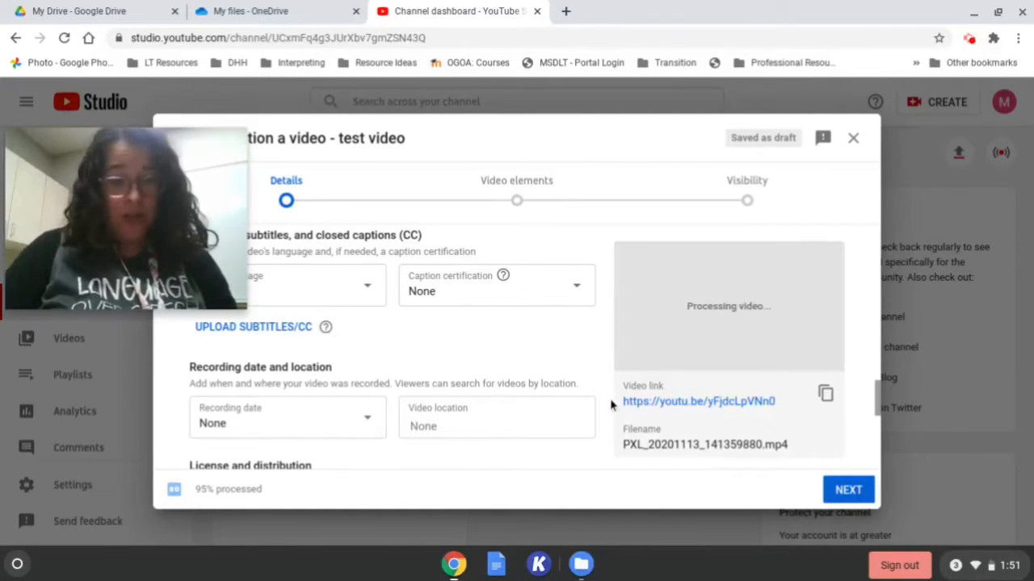
scroll(610, 404, down, 5)
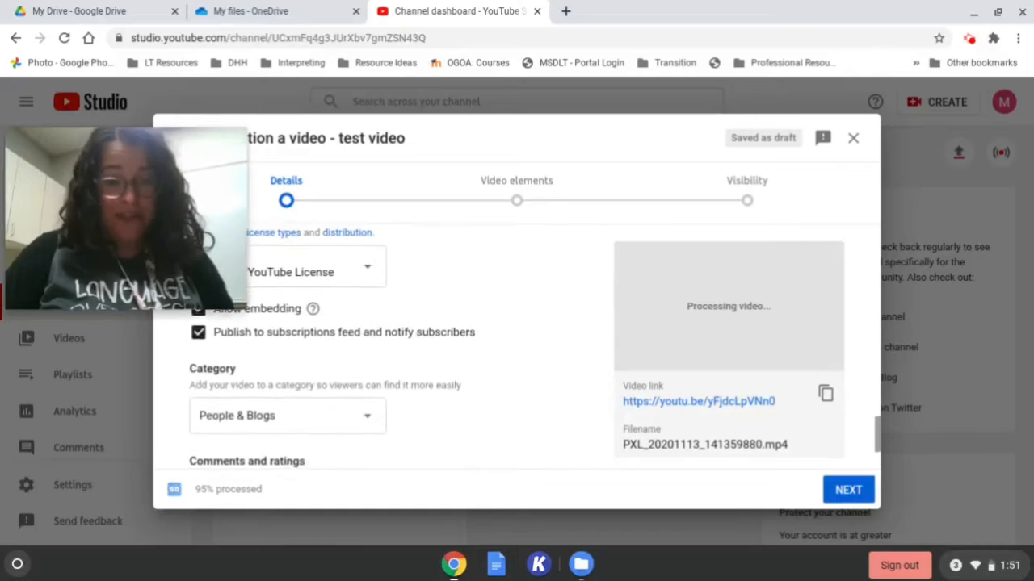
scroll(388, 347, down, 3)
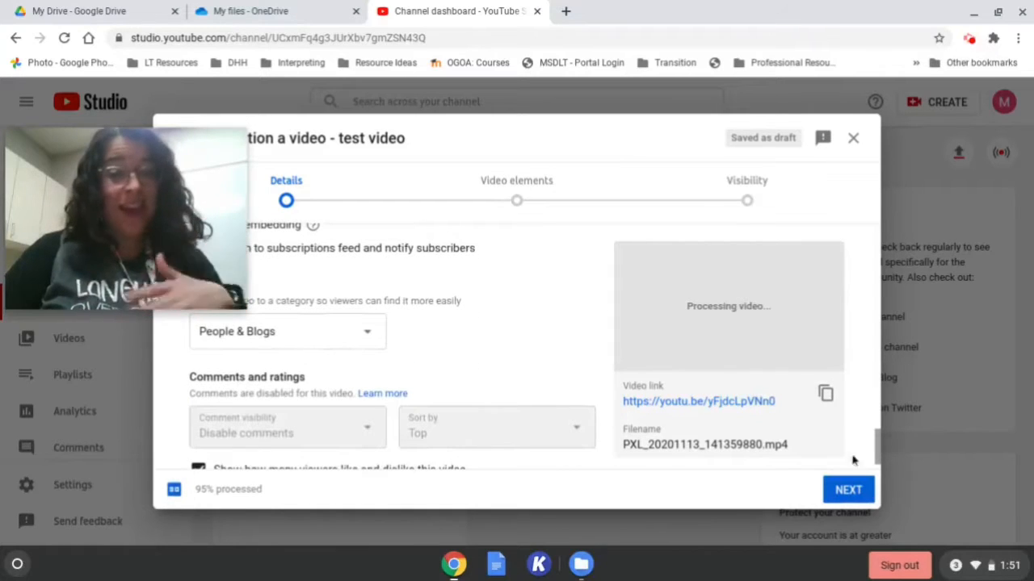
scroll(612, 340, down, 1)
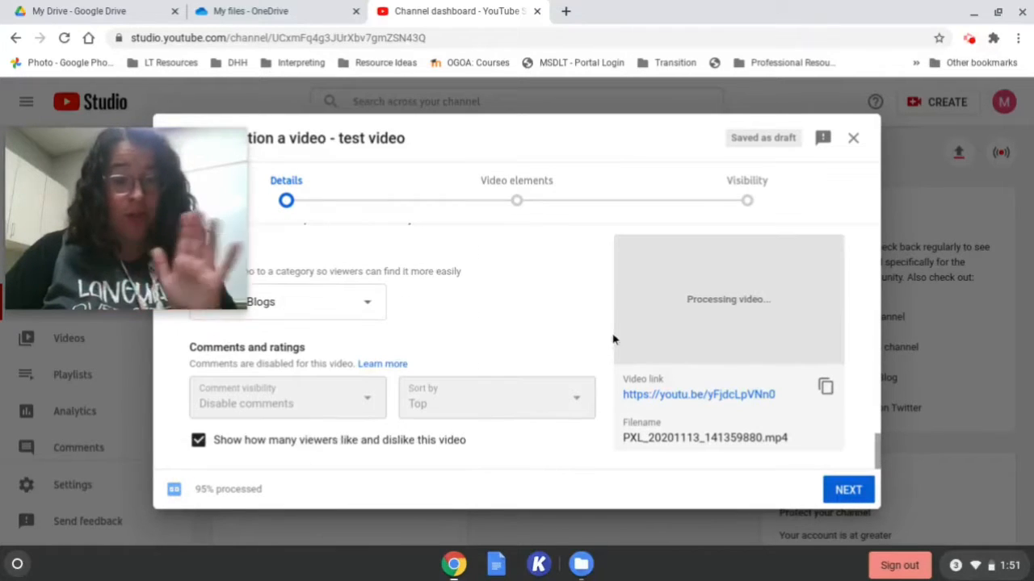
Skip the video elements, publish the video with Unlisted visibility, and close the sharing confirmation.
click(848, 490)
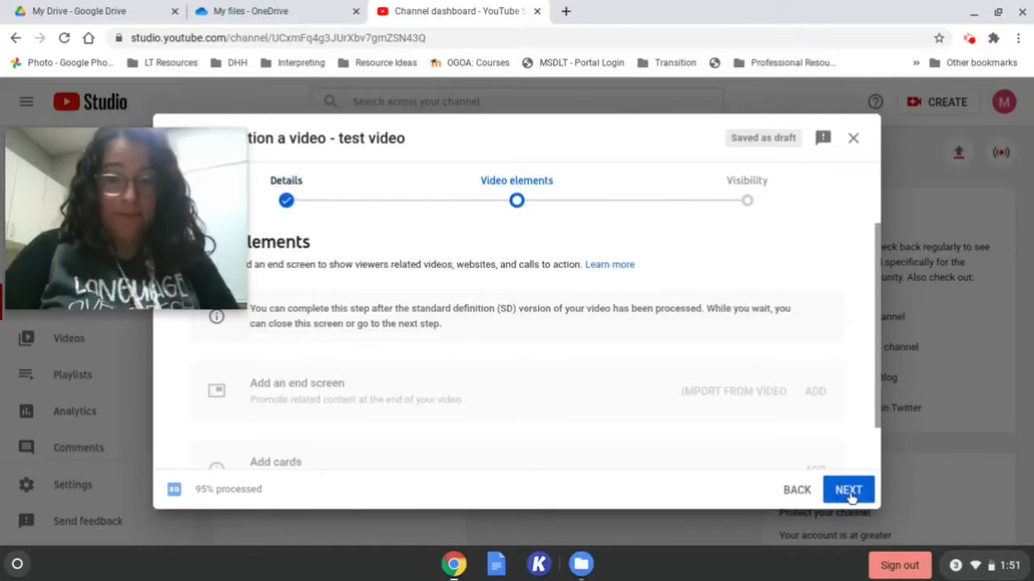
click(848, 490)
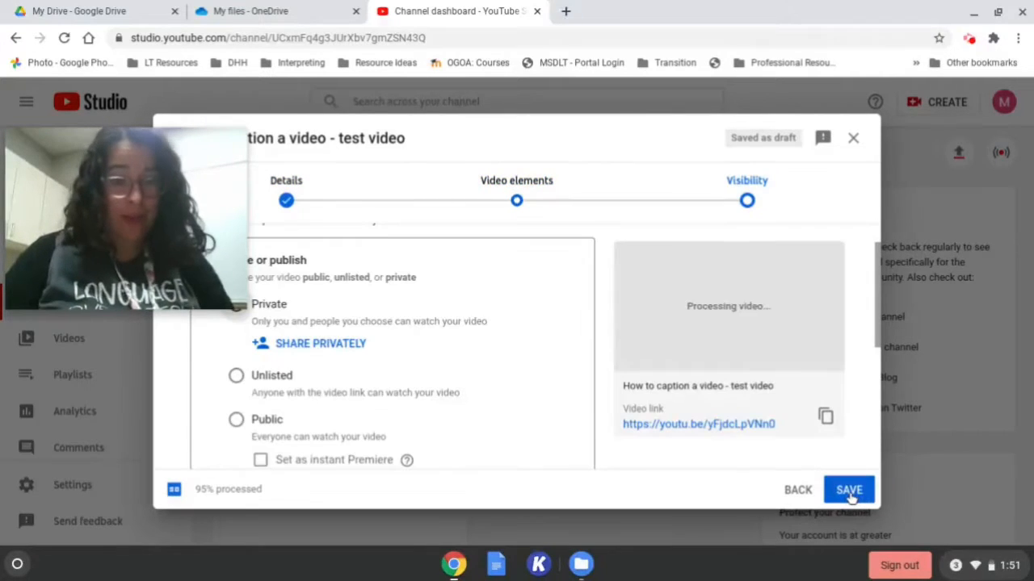
click(236, 376)
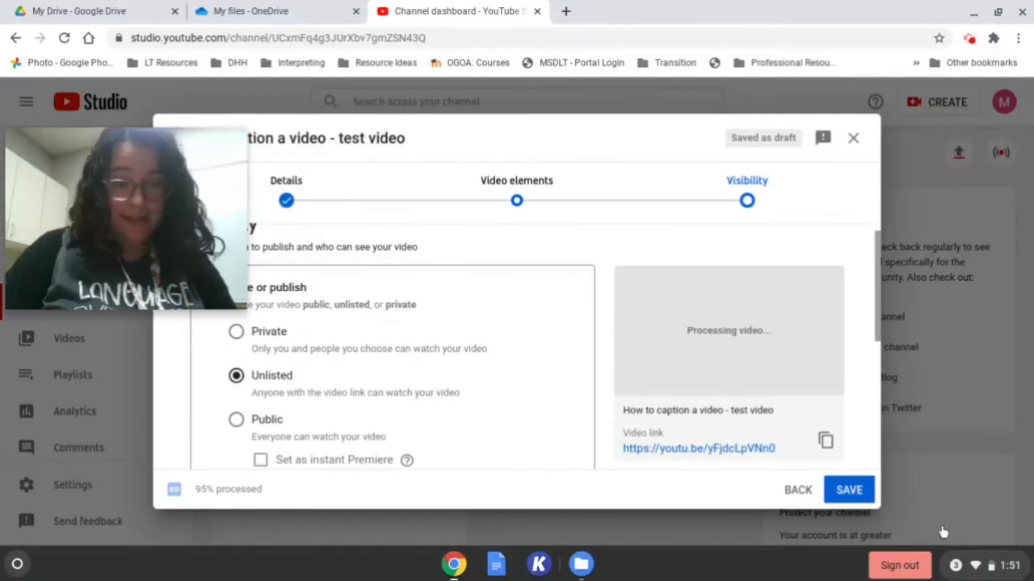
click(840, 493)
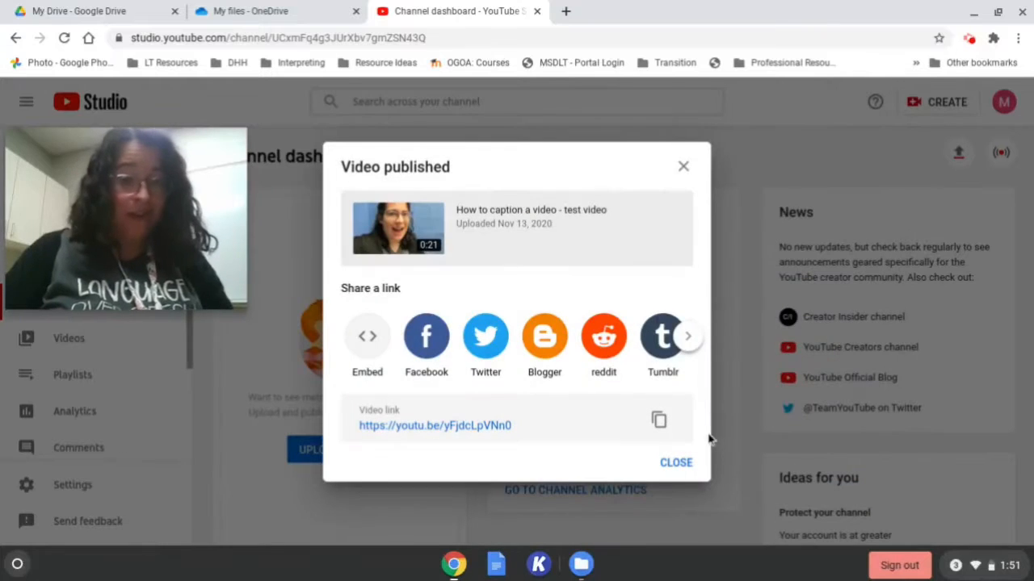
click(676, 464)
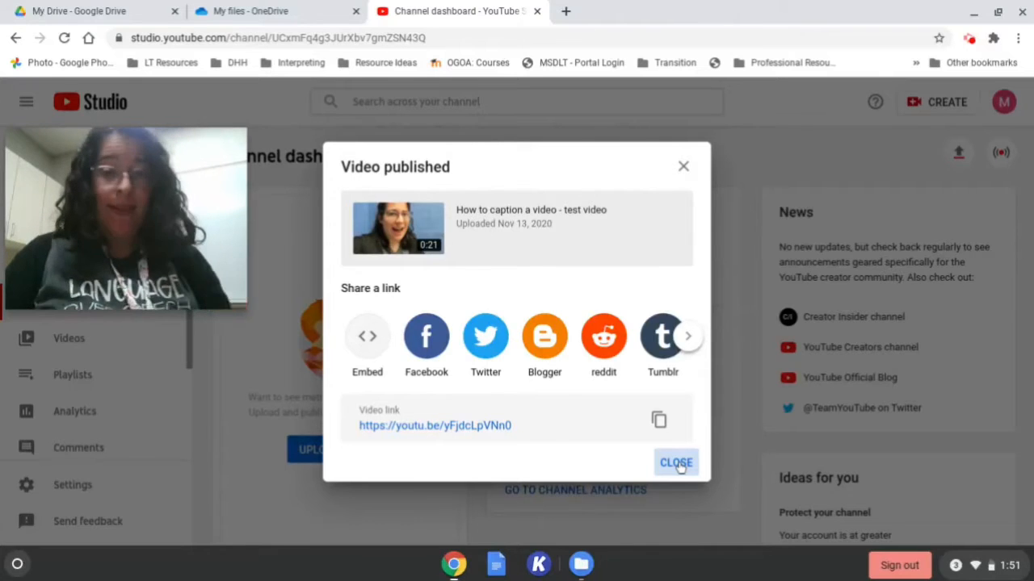
click(676, 463)
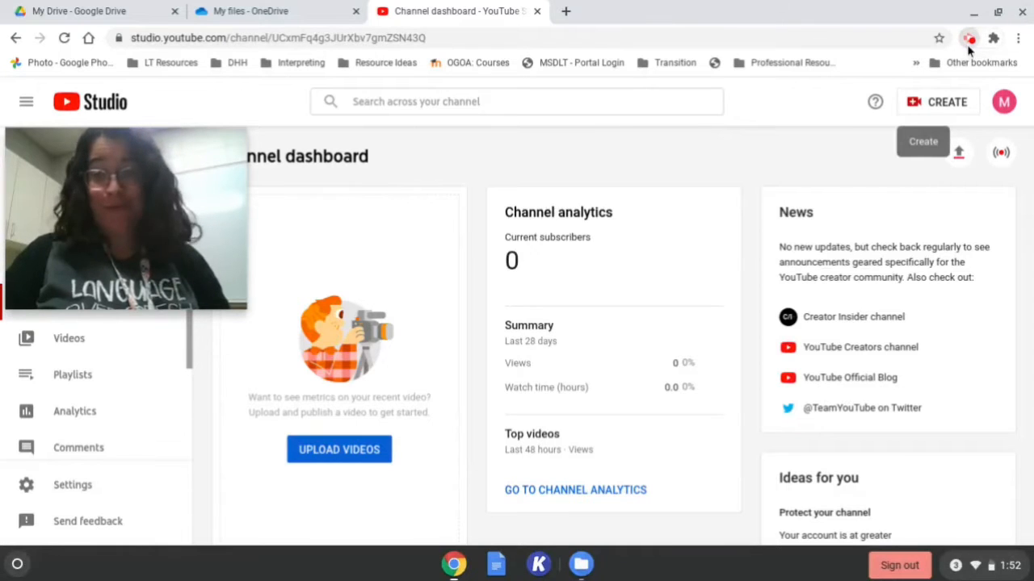
click(969, 39)
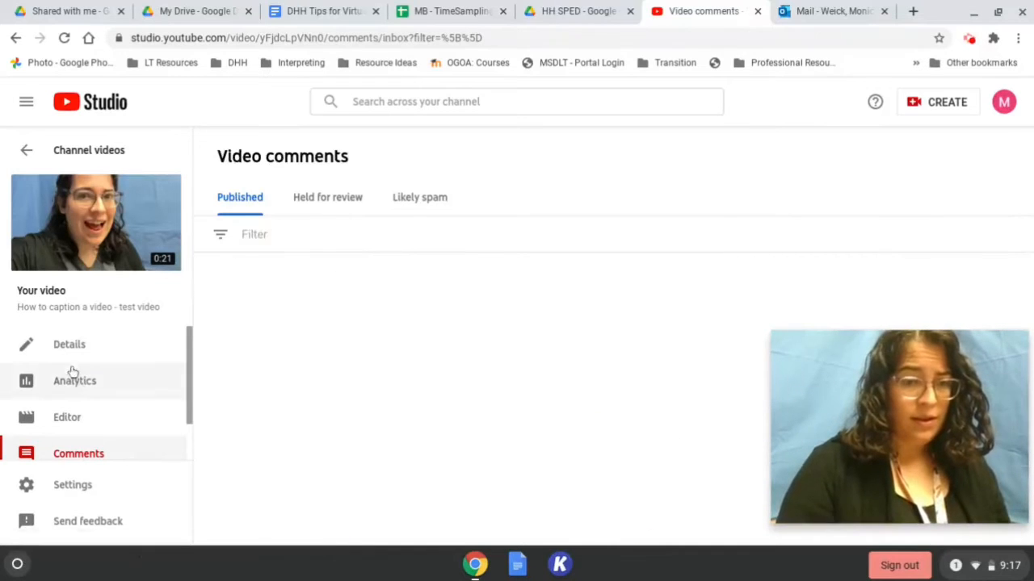
scroll(111, 420, down, 1)
scroll(112, 426, up, 1)
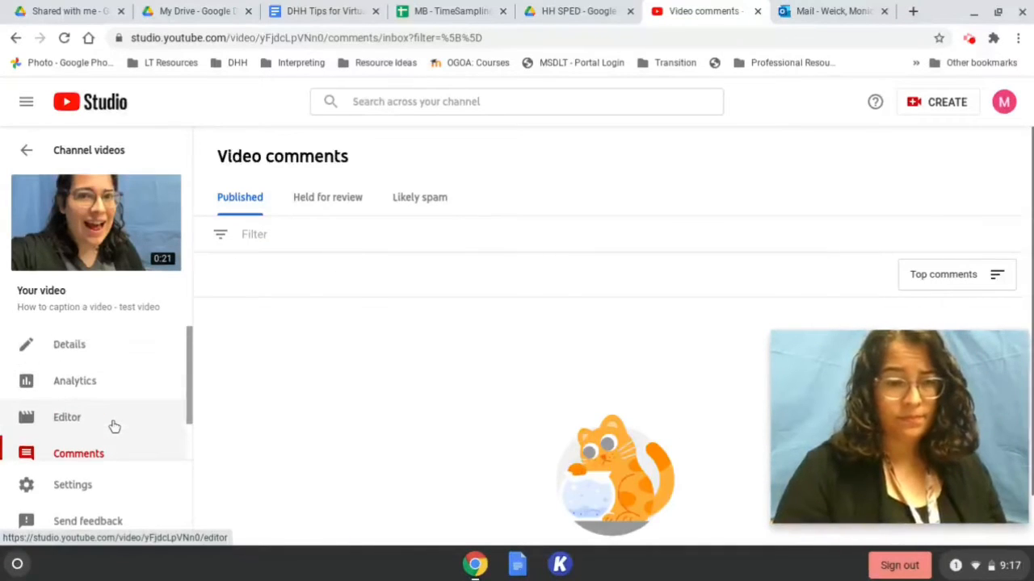
Look over the test video's details, then duplicate its automatic English subtitles for editing.
click(102, 345)
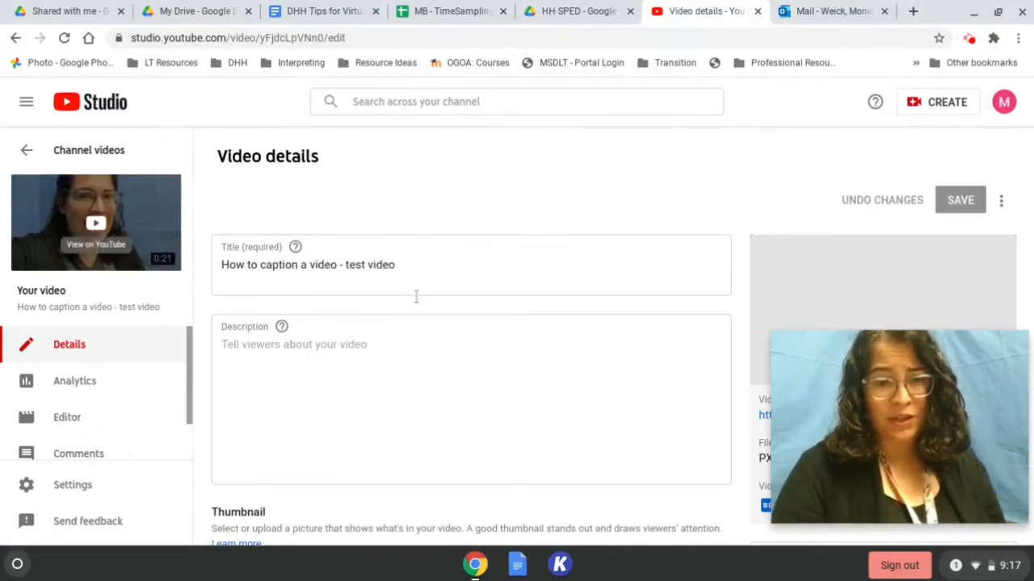
scroll(415, 298, down, 5)
scroll(415, 298, up, 5)
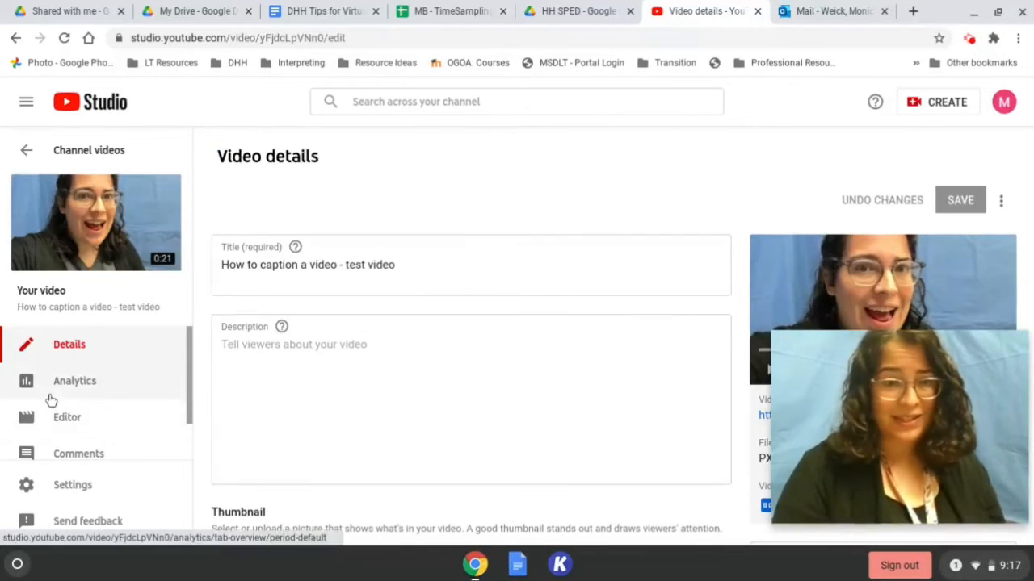
scroll(50, 400, down, 1)
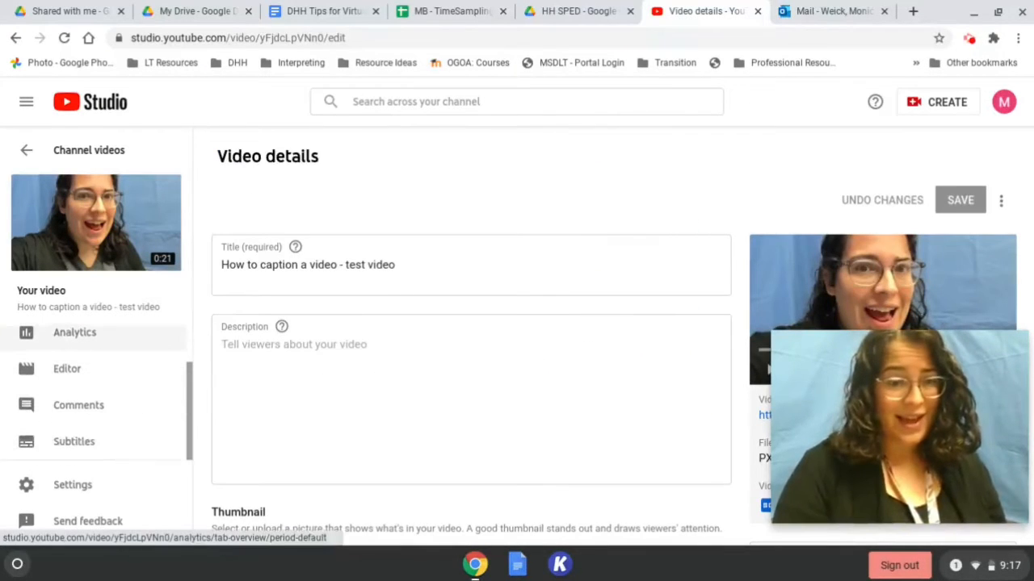
click(93, 456)
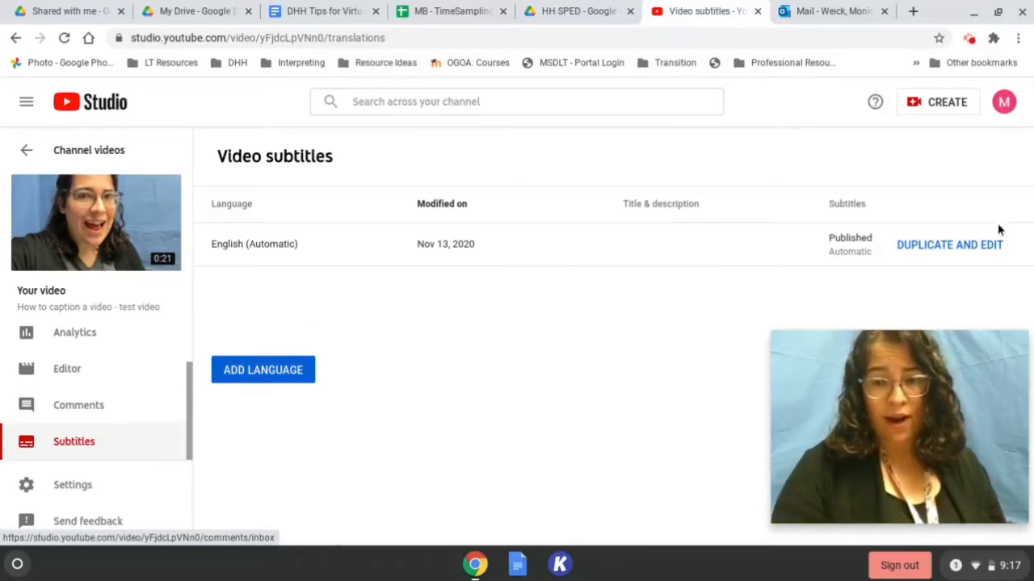
click(977, 252)
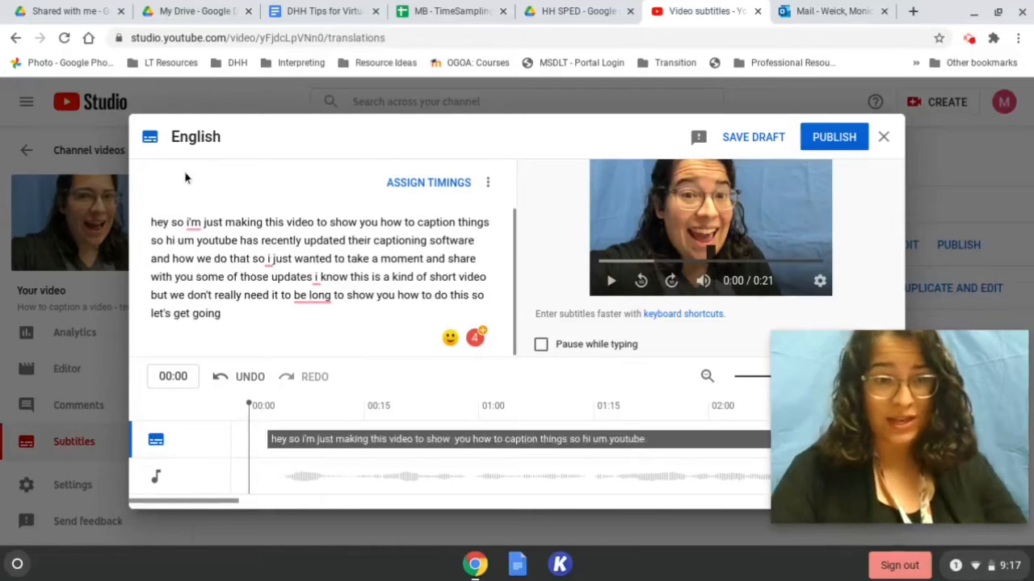
Capitalize the pronoun "I" in "I'm just making", "I just wanted" and "I know" in the subtitle text.
mouse_move(192, 226)
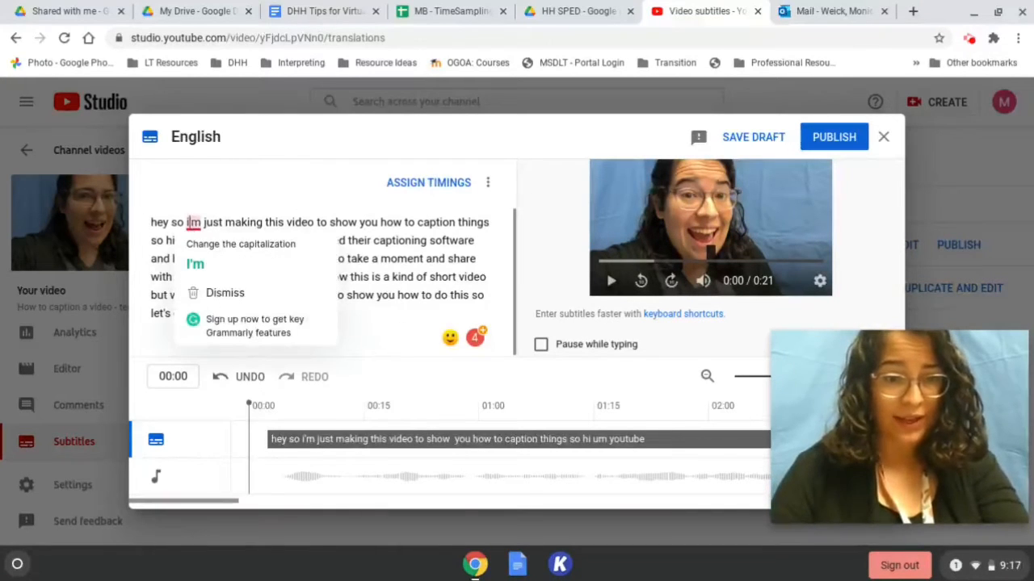
click(194, 264)
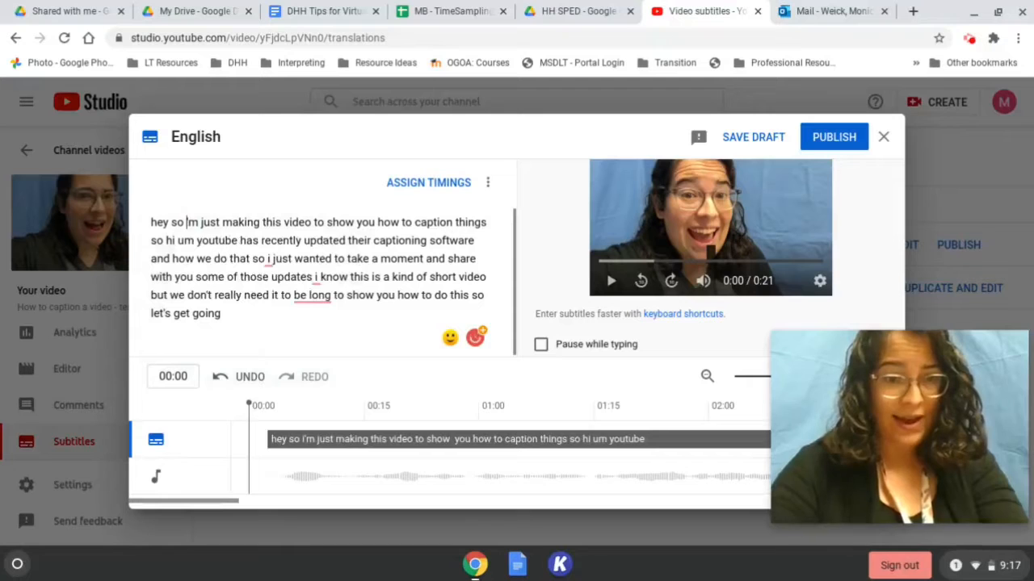
click(273, 259)
key(BackSpace)
key(BackSpace)
text(I)
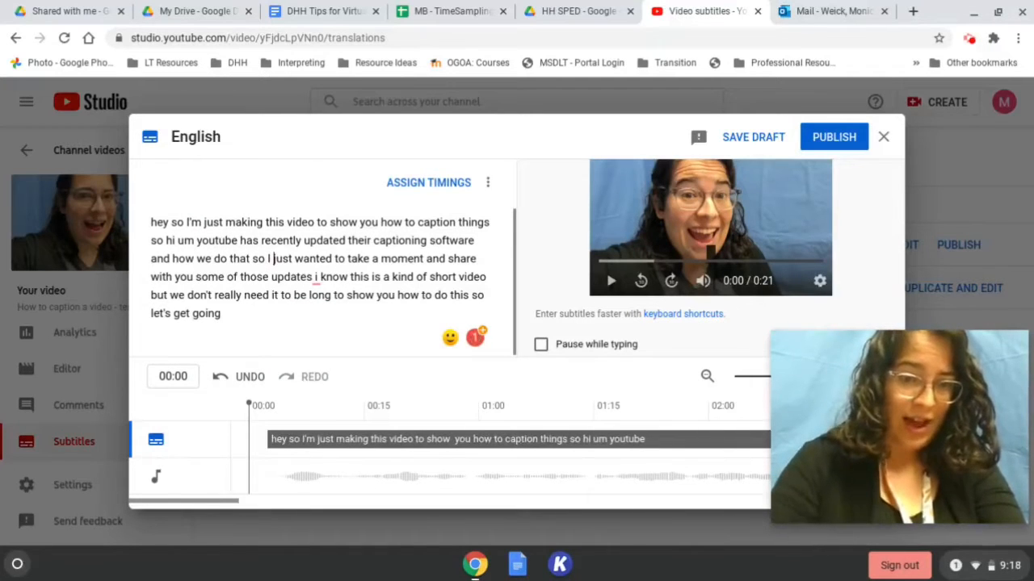
mouse_move(315, 277)
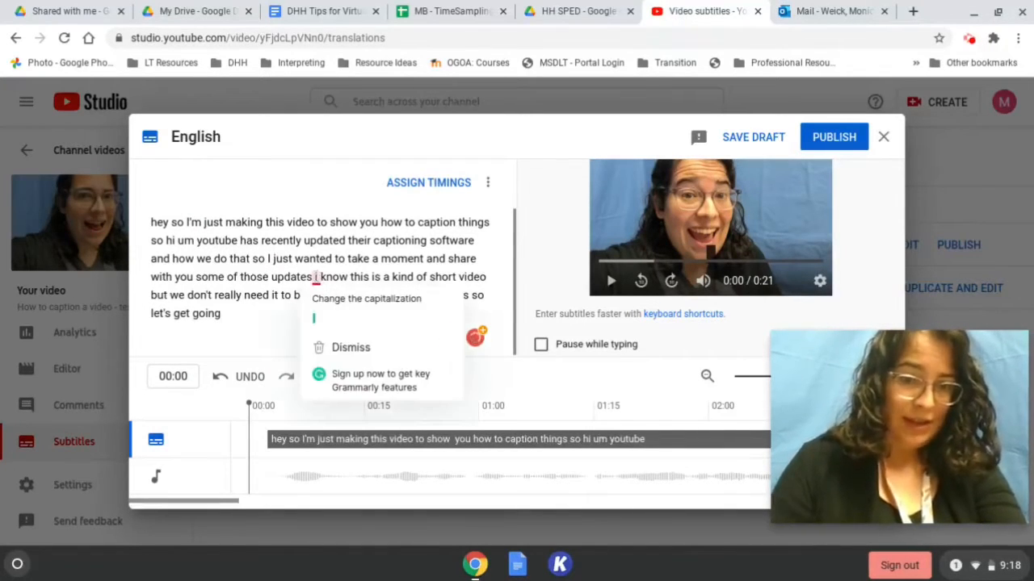
click(331, 317)
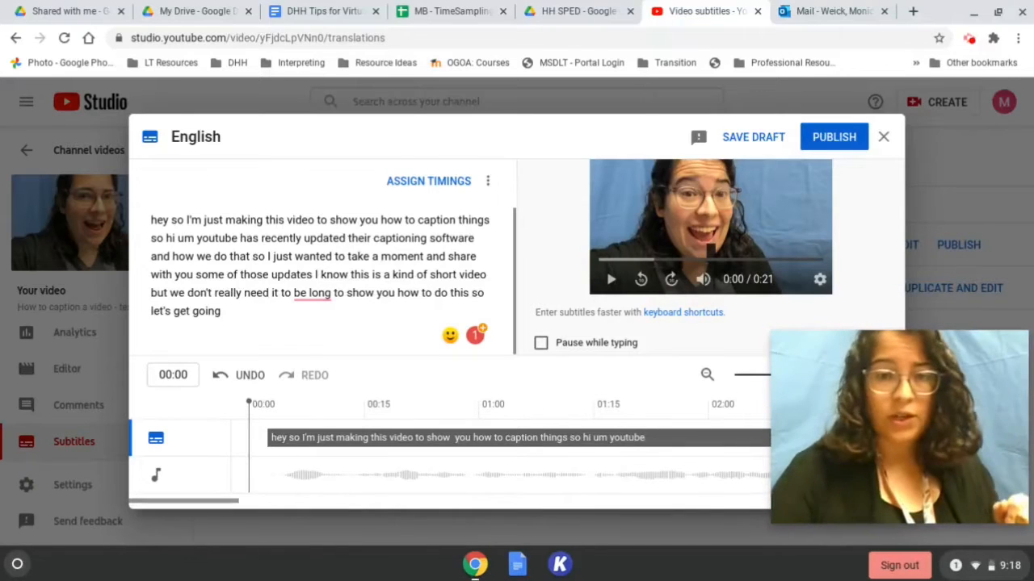
Switch the subtitles to timed captions and play the video from the first caption.
click(454, 183)
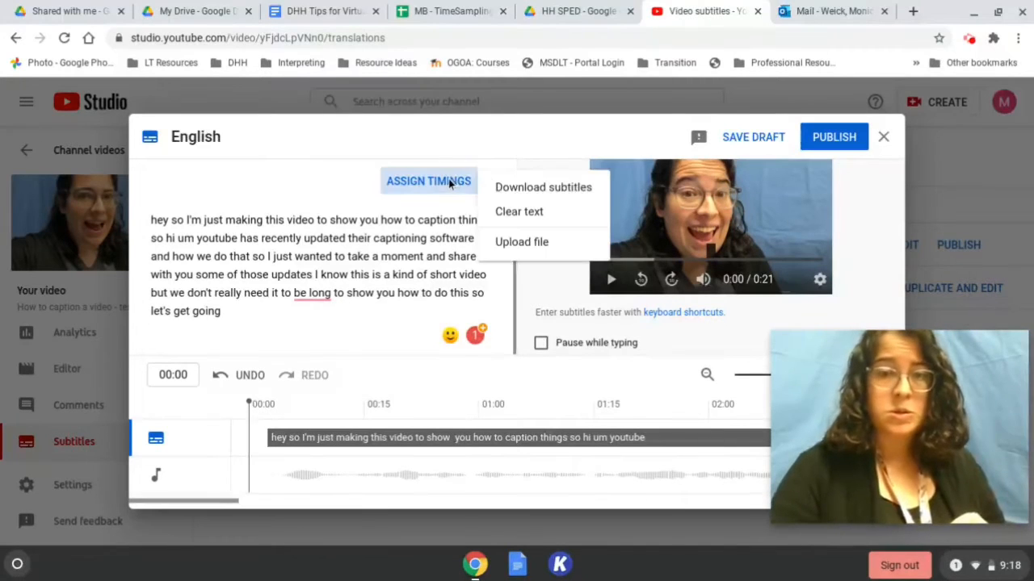
click(454, 183)
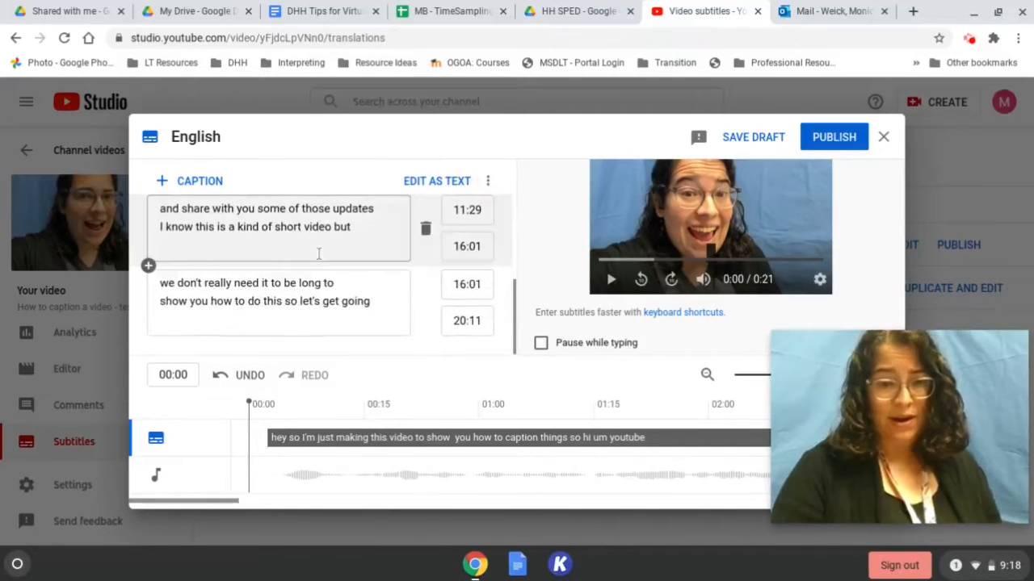
scroll(319, 253, up, 3)
click(319, 253)
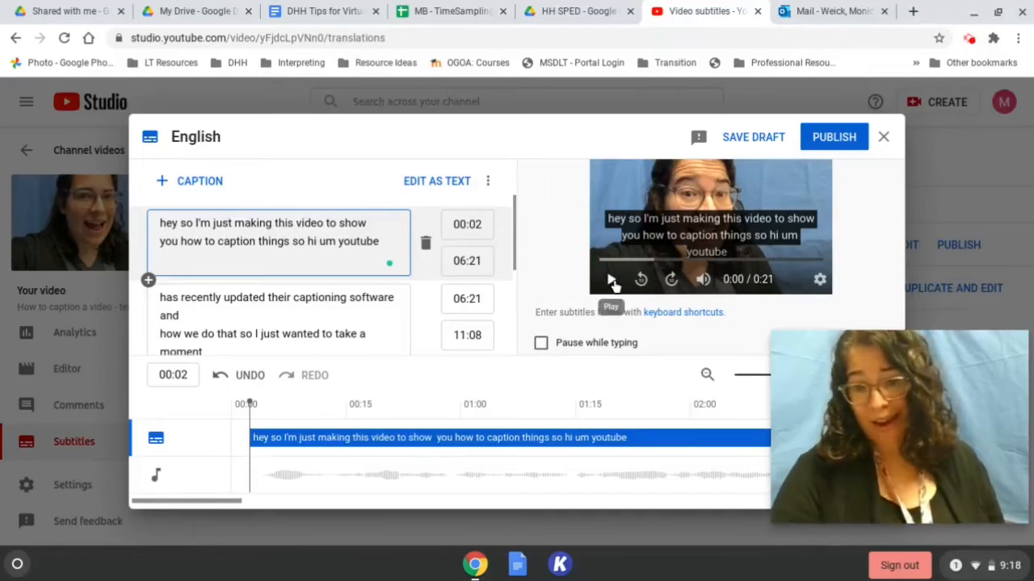
click(614, 284)
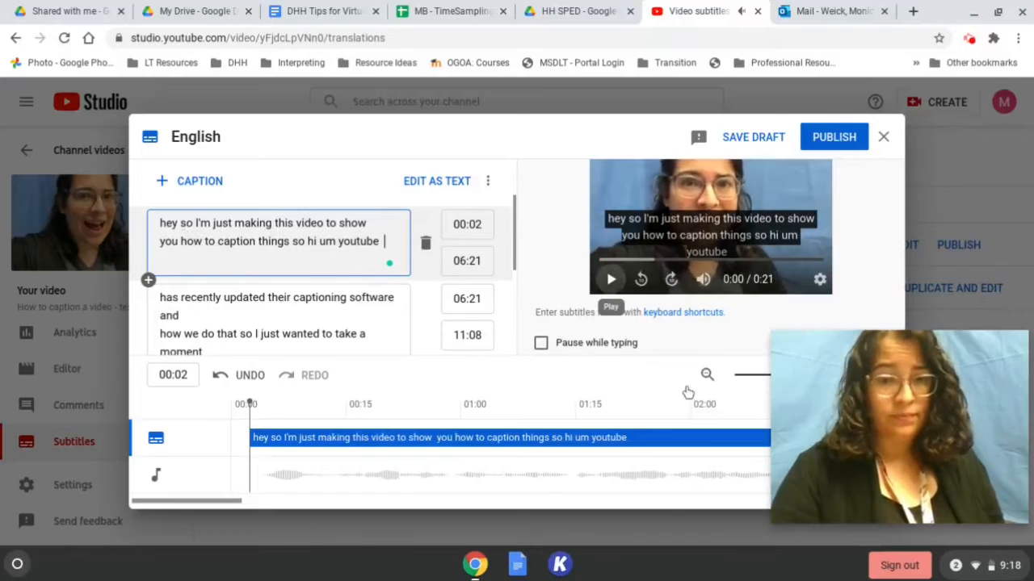
click(612, 281)
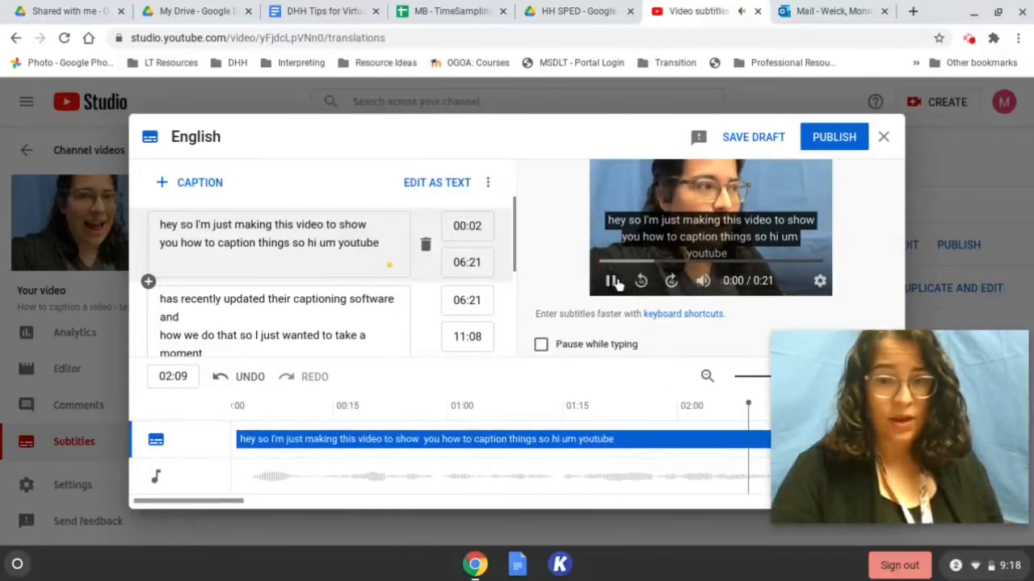
Change the opening word of the first caption to "Hey," with a capital letter and comma.
click(170, 229)
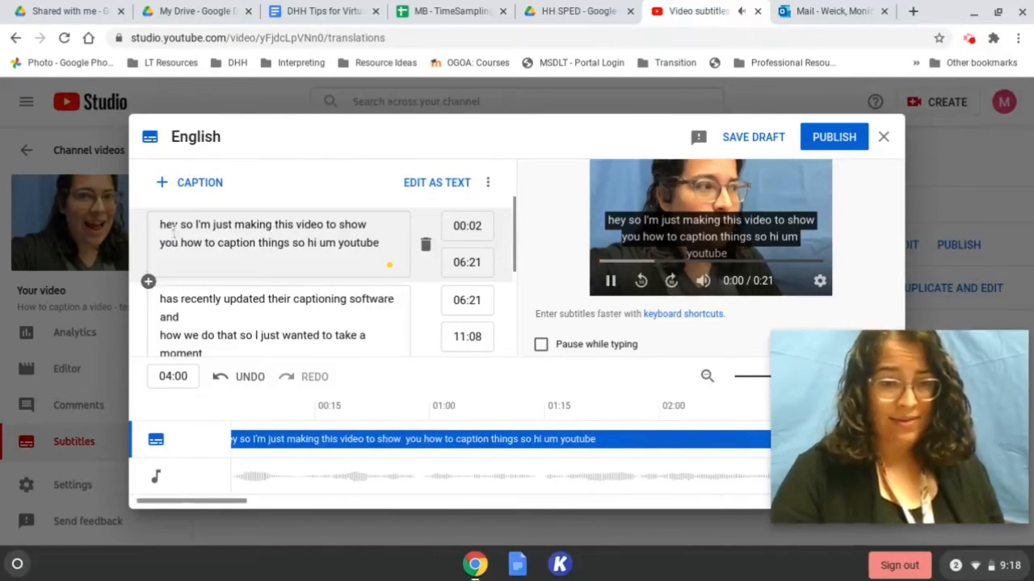
key(BackSpace)
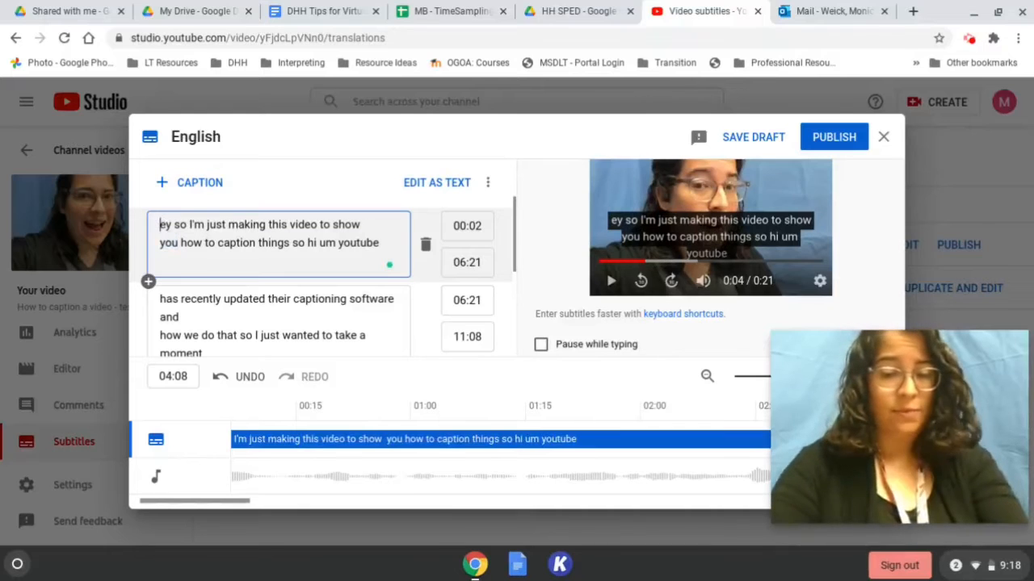
text(Hey,)
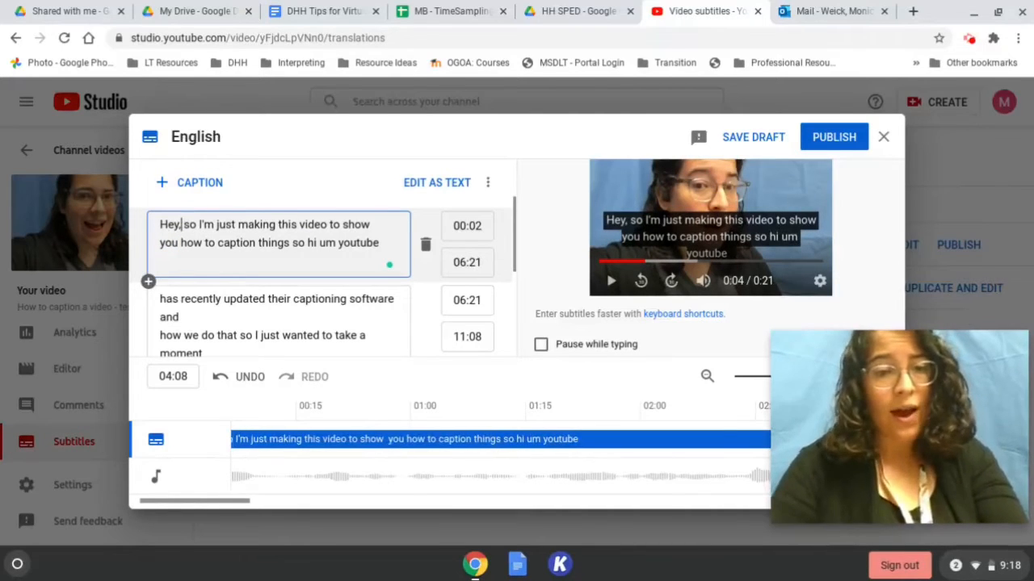
Add a period after "caption things" in the first caption and capitalize the following "So".
click(220, 225)
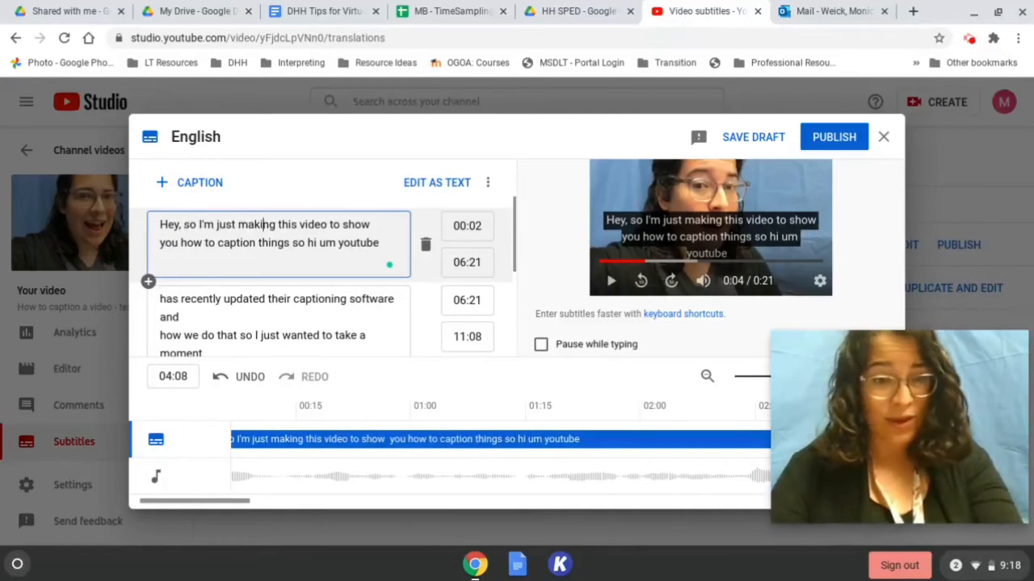
key(Right)
key(Right)
key(Right)
key(Right)
key(Right)
key(Right)
key(Right)
key(Right)
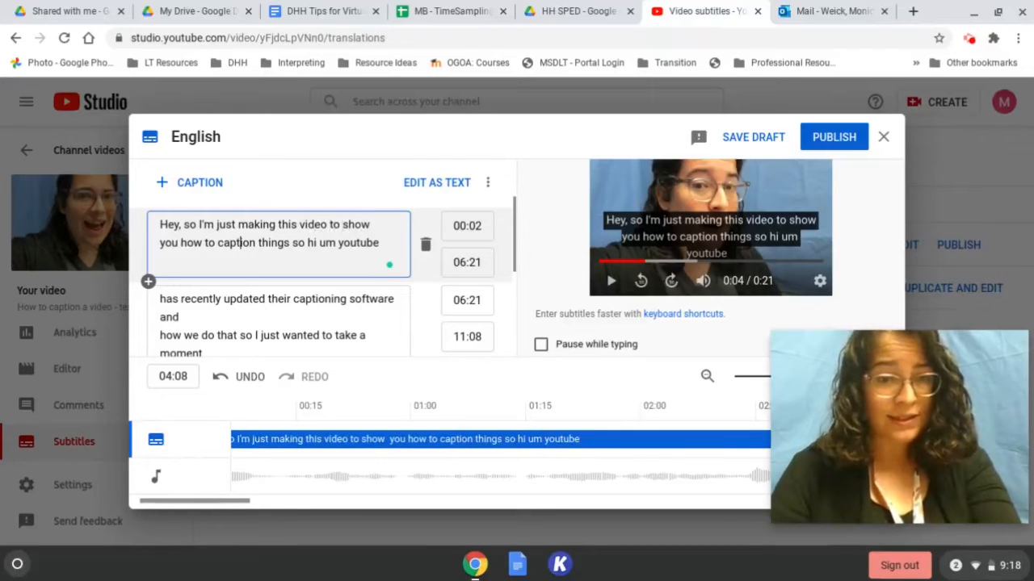
text(.)
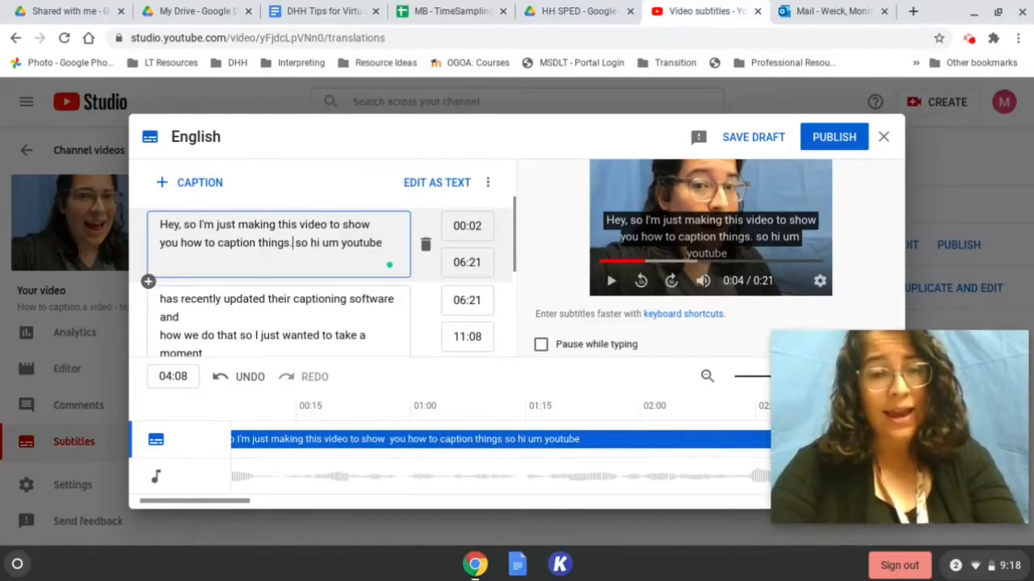
key(BackSpace)
text(S)
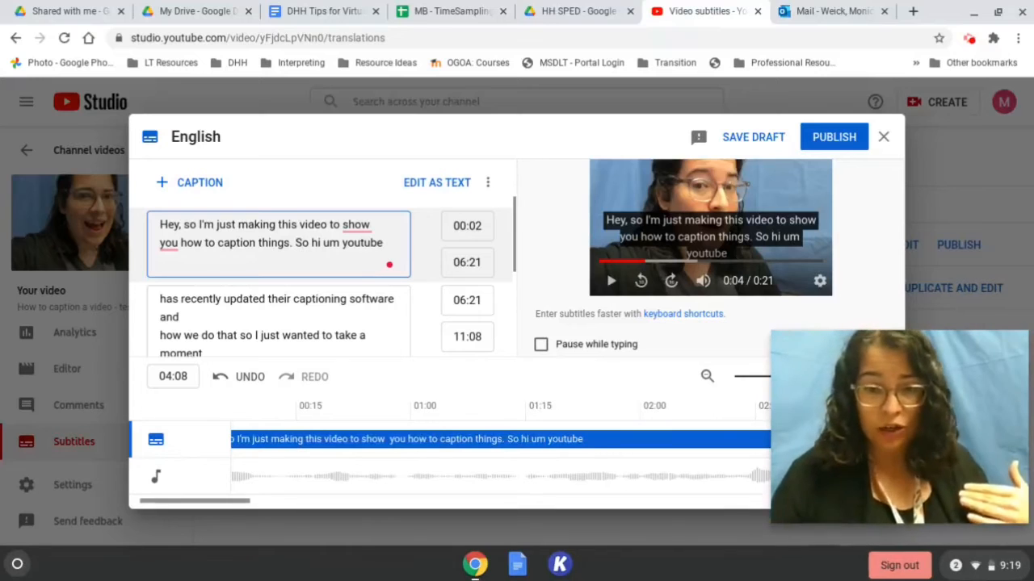
Replay the video from the start and change the end of the first caption to "So, Hi um youtube".
click(602, 262)
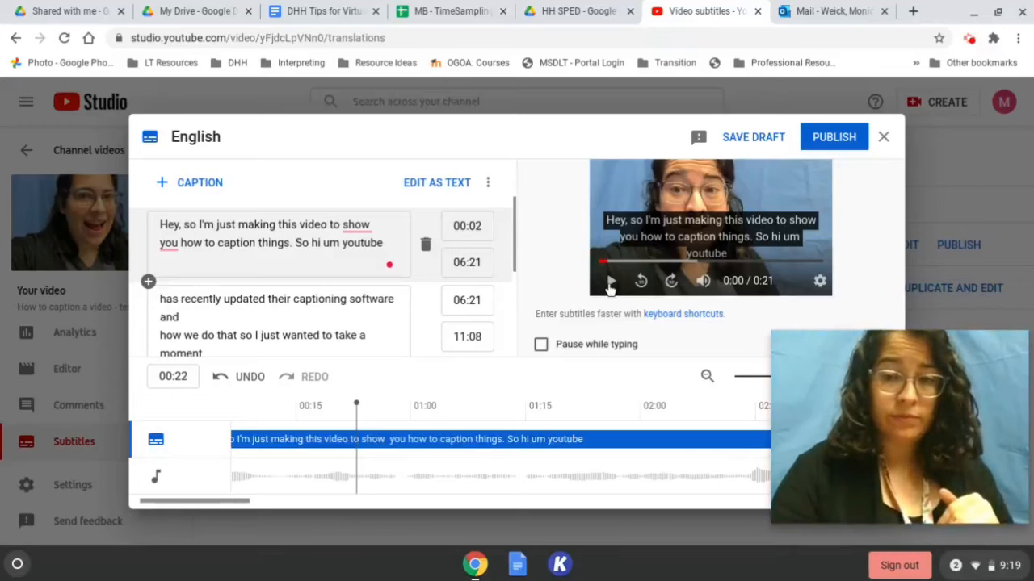
click(610, 283)
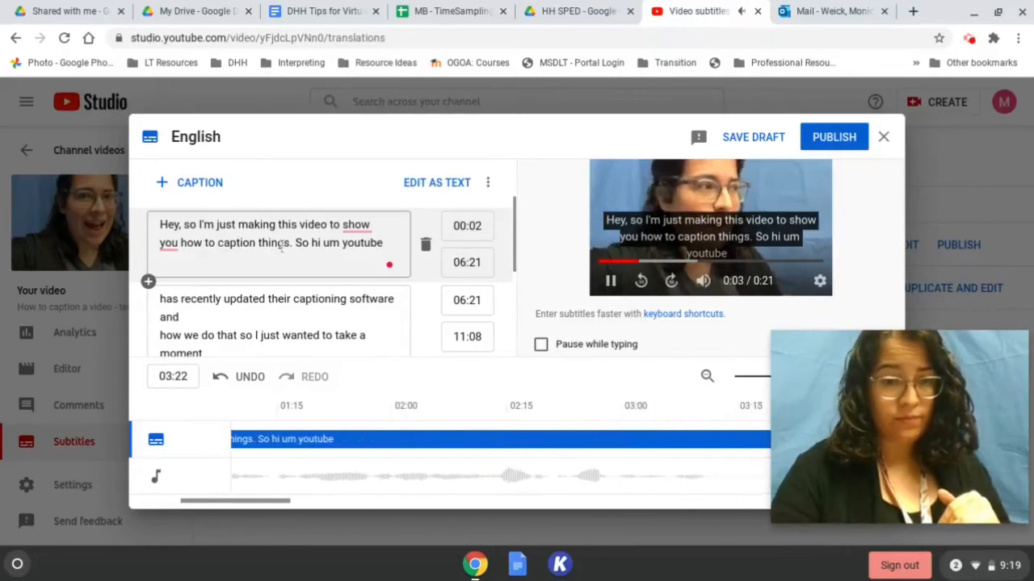
click(320, 243)
key(BackSpace)
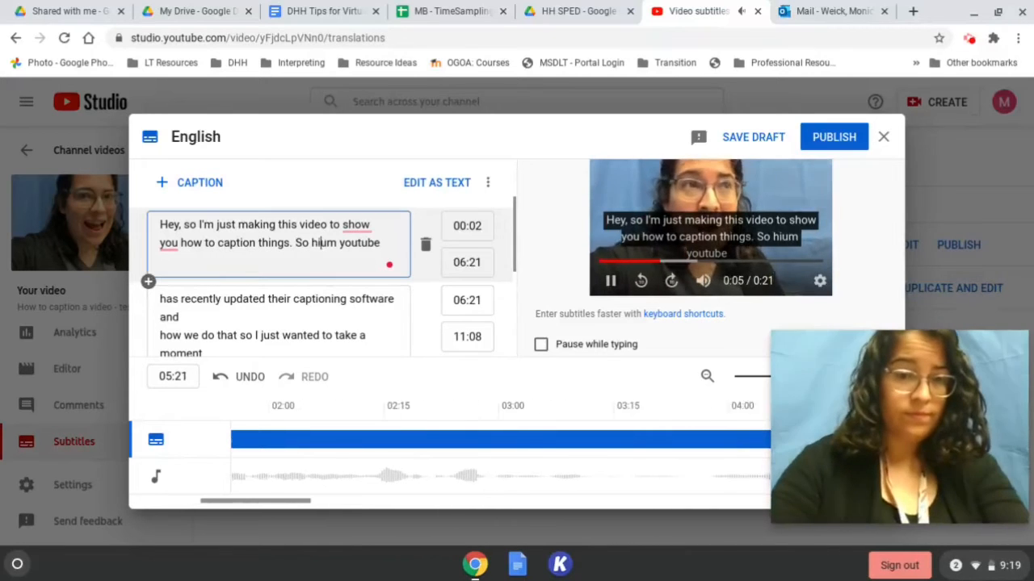
key(BackSpace)
key(BackSpace)
key(BackSpace)
text(, )
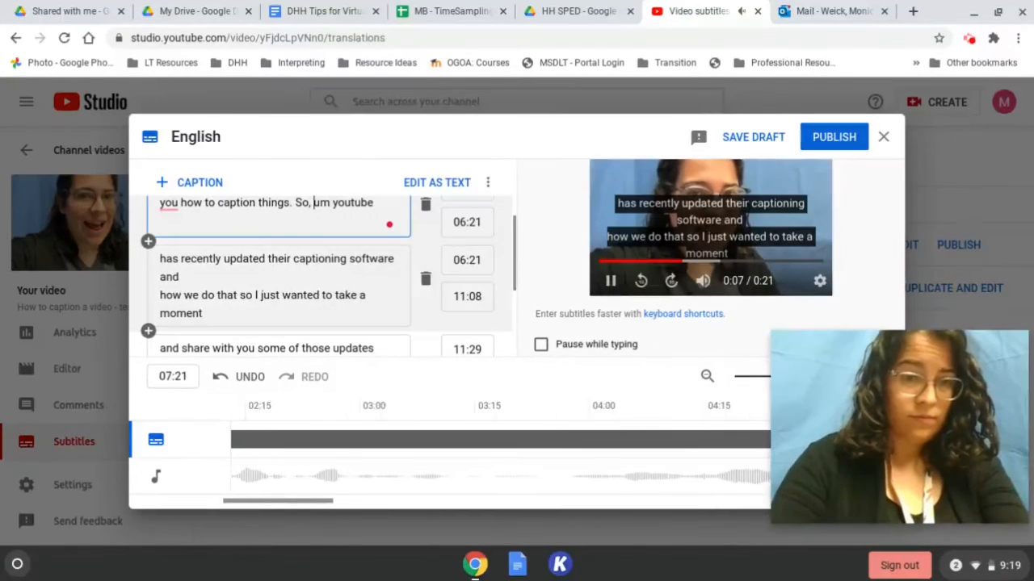
text(Hi)
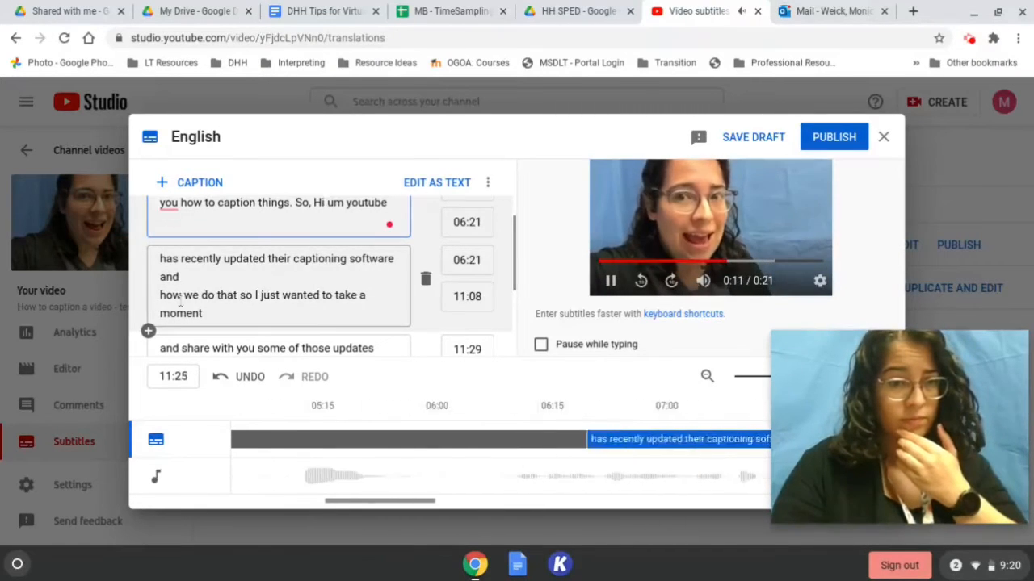
Split the second caption after "how we do that.", adding the period, and remove the line break between "and" and "how".
click(610, 283)
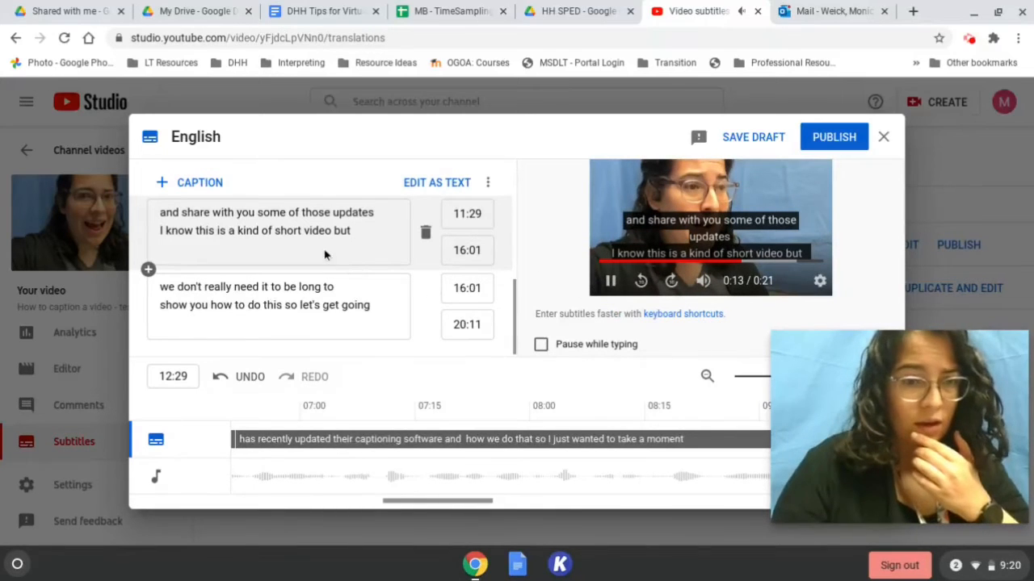
scroll(325, 255, up, 6)
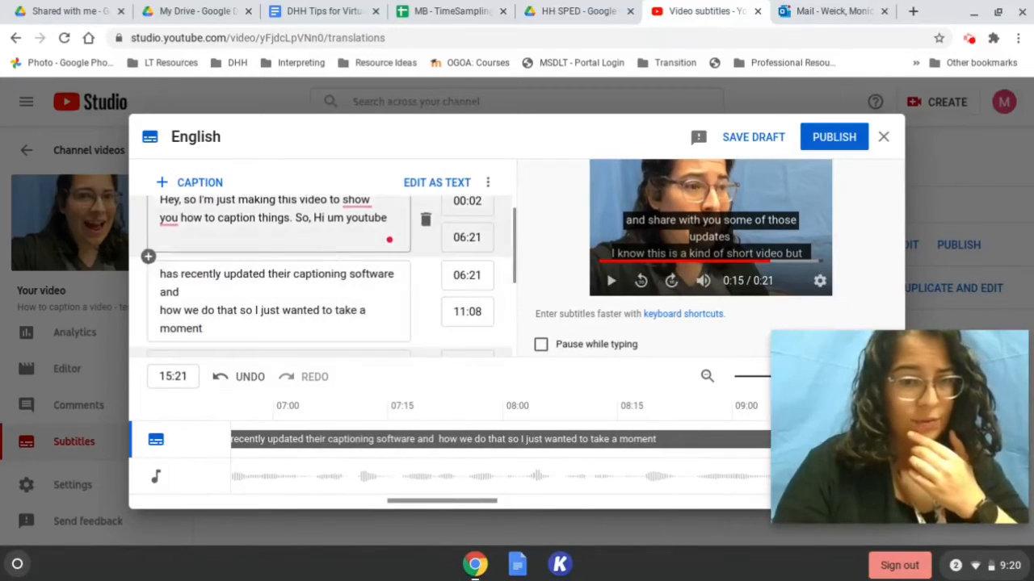
click(238, 311)
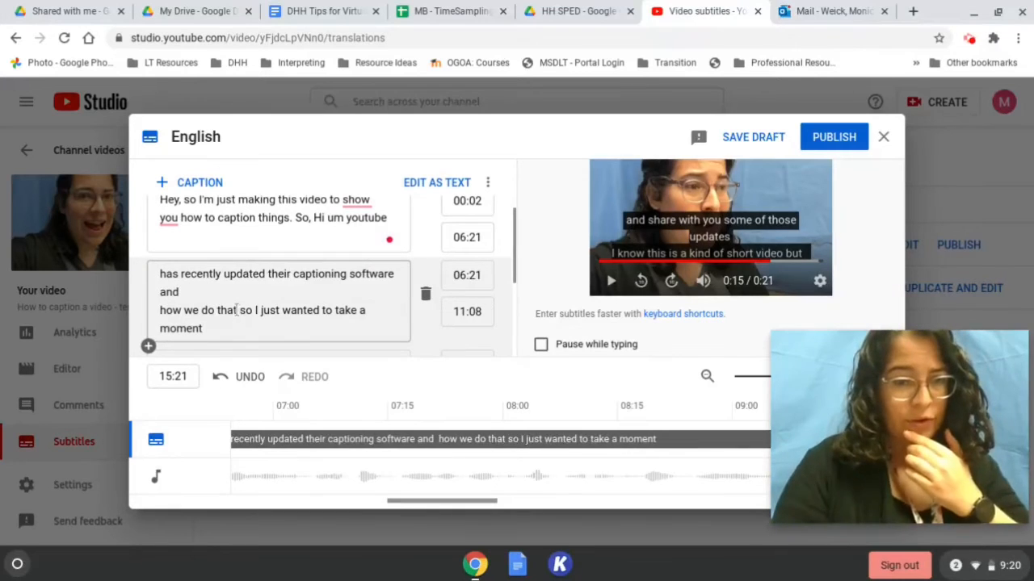
text(.)
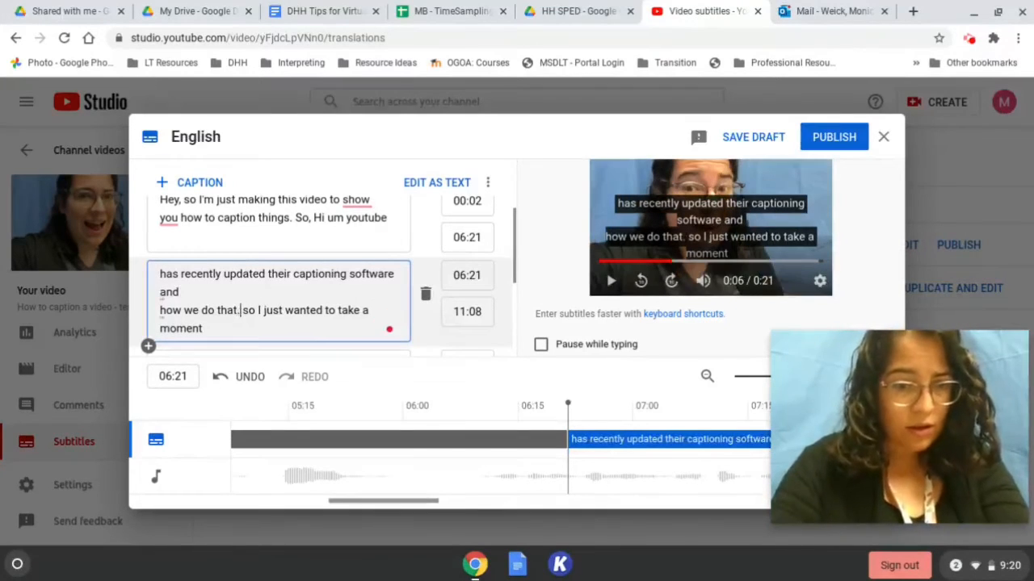
key(Return)
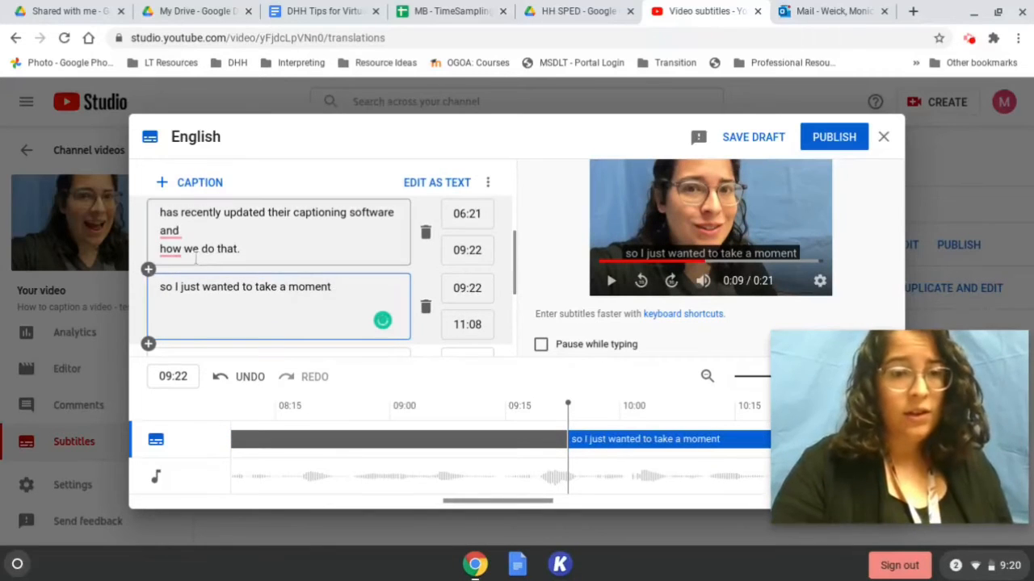
click(162, 248)
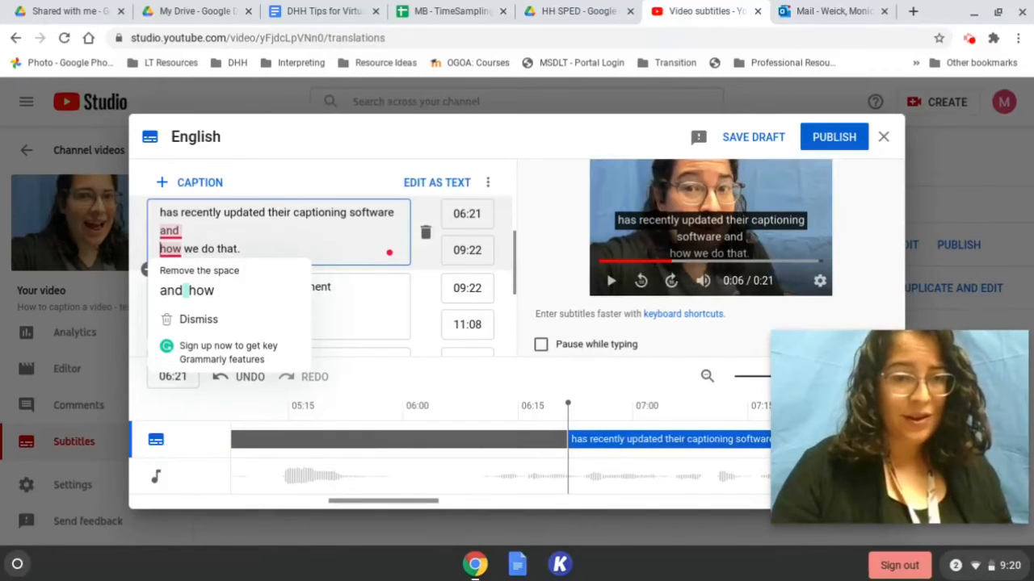
key(BackSpace)
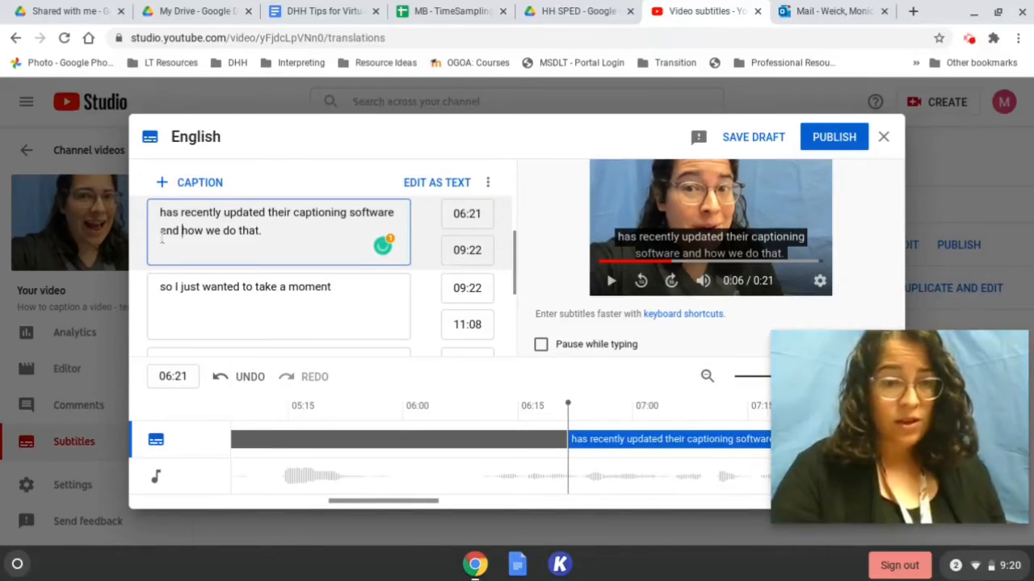
Add a period after "show you how to do this" in the last caption.
scroll(376, 335, down, 2)
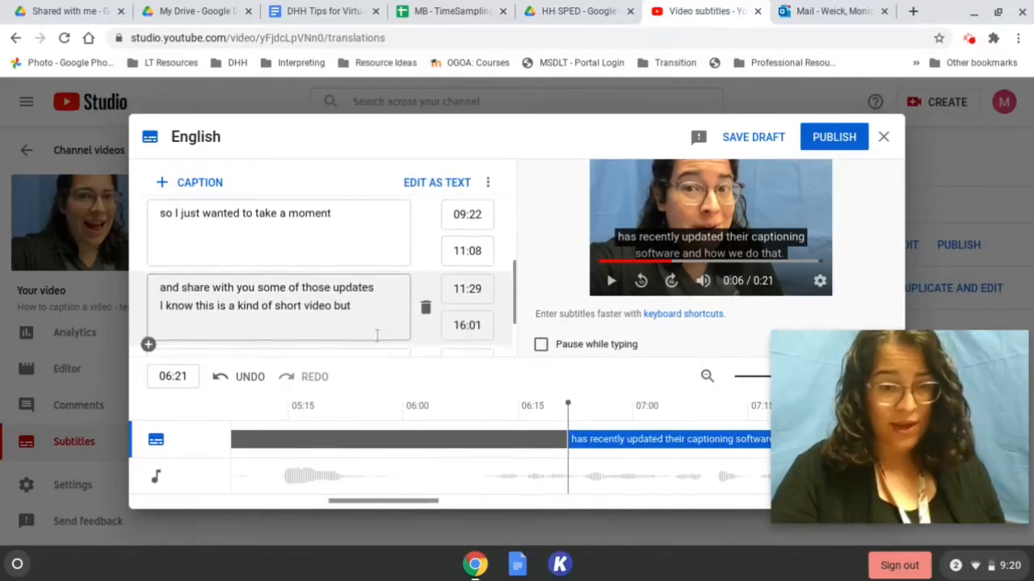
scroll(376, 335, down, 1)
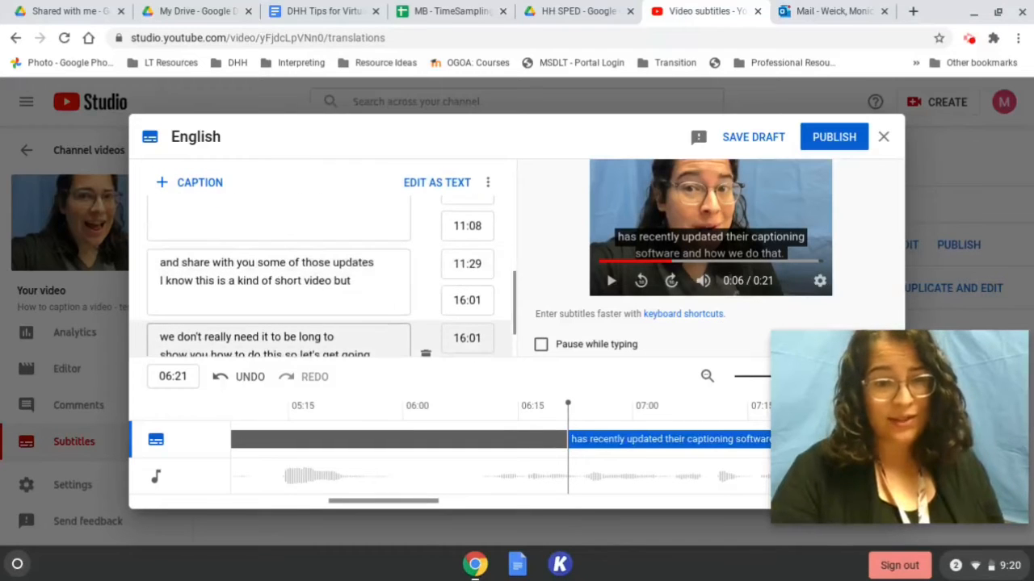
scroll(377, 335, down, 1)
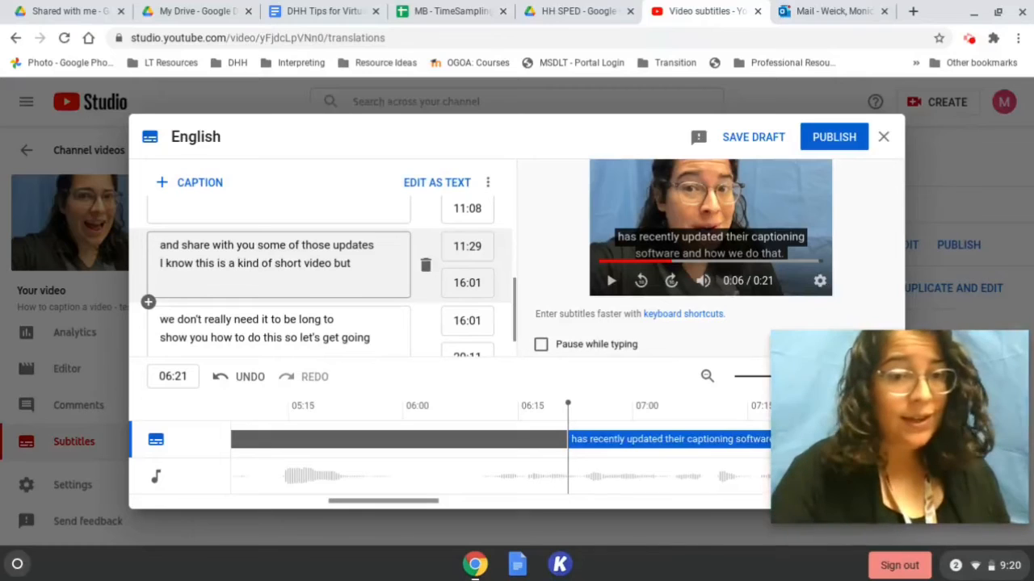
scroll(320, 277, down, 1)
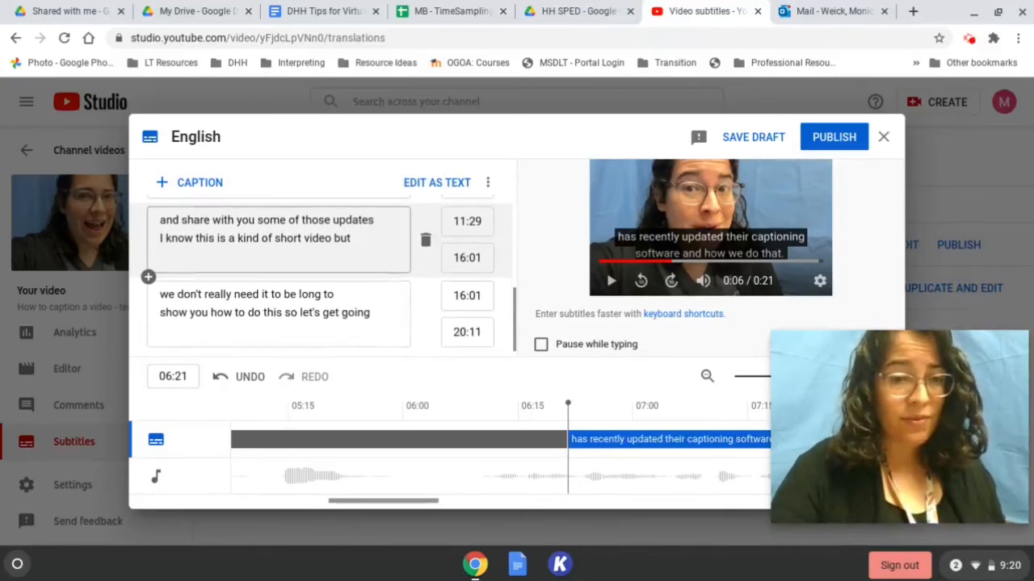
scroll(320, 276, down, 1)
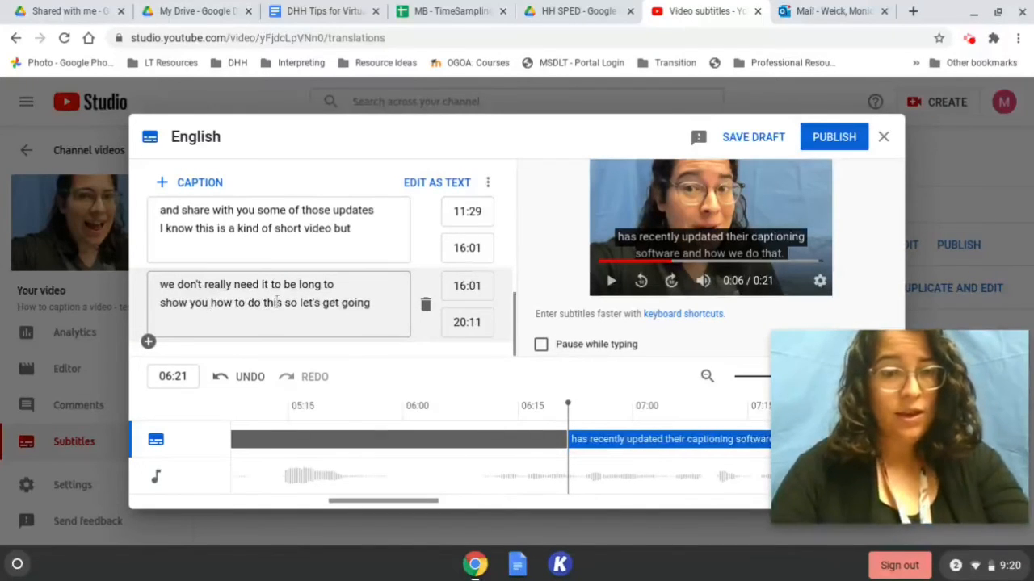
click(281, 302)
text(.)
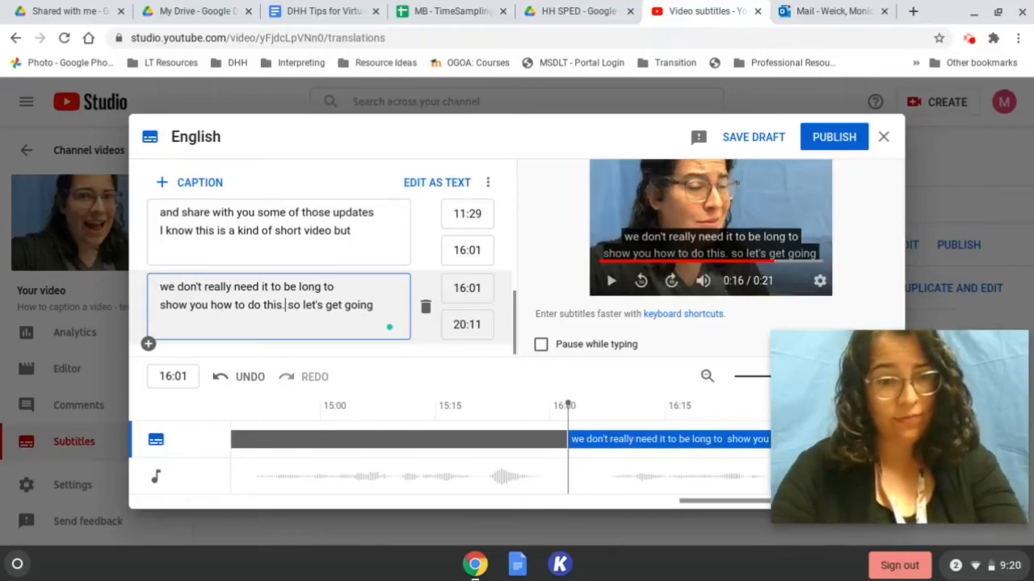
Capitalize "So" in the last caption, end it with an exclamation mark, and split "So let's get going!" into its own caption.
key(Right)
key(Right)
key(BackSpace)
text(S)
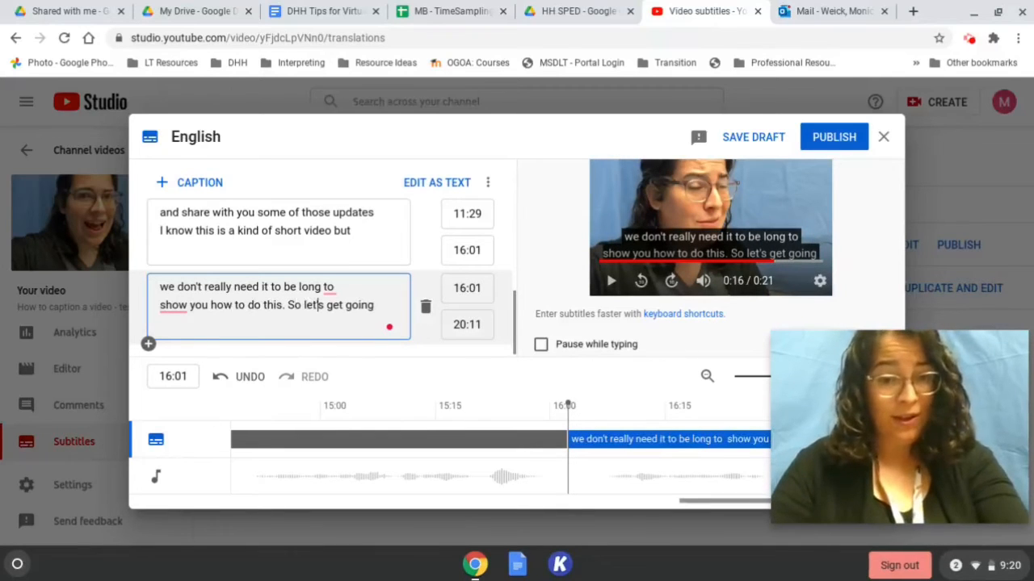
text(!)
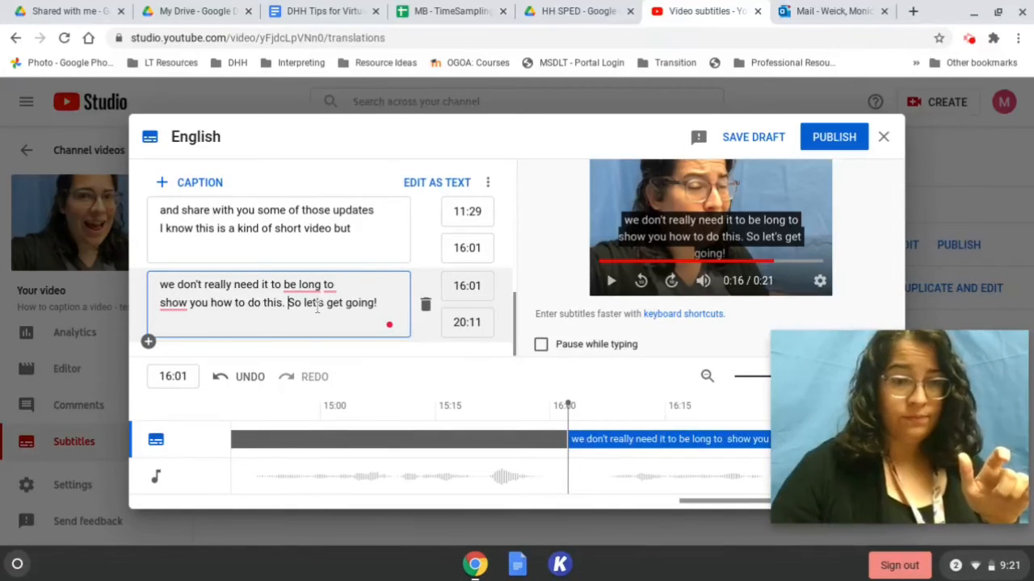
key(Return)
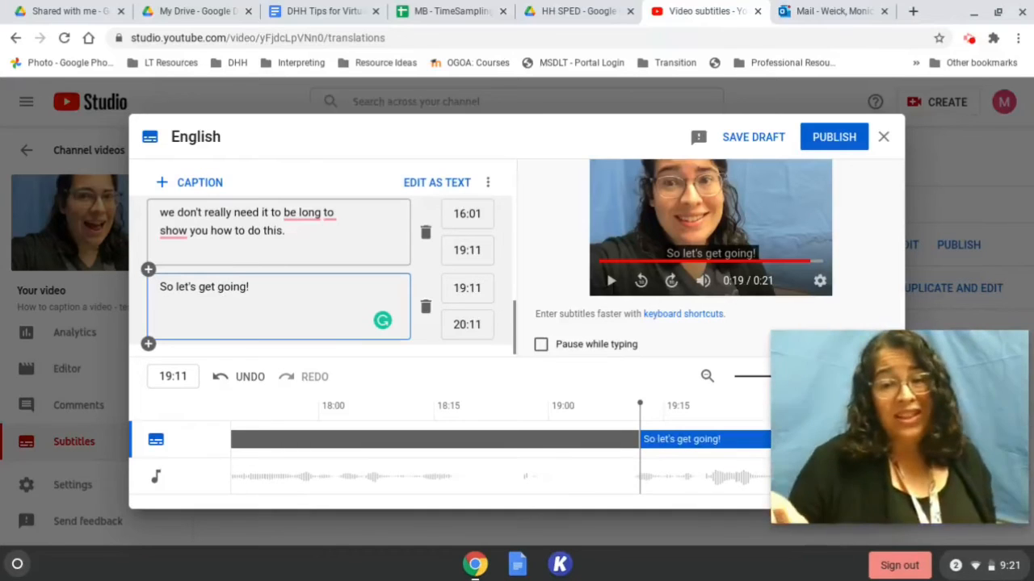
Publish the edited English subtitles and bring up the download format choices for the English (video language) track.
click(834, 139)
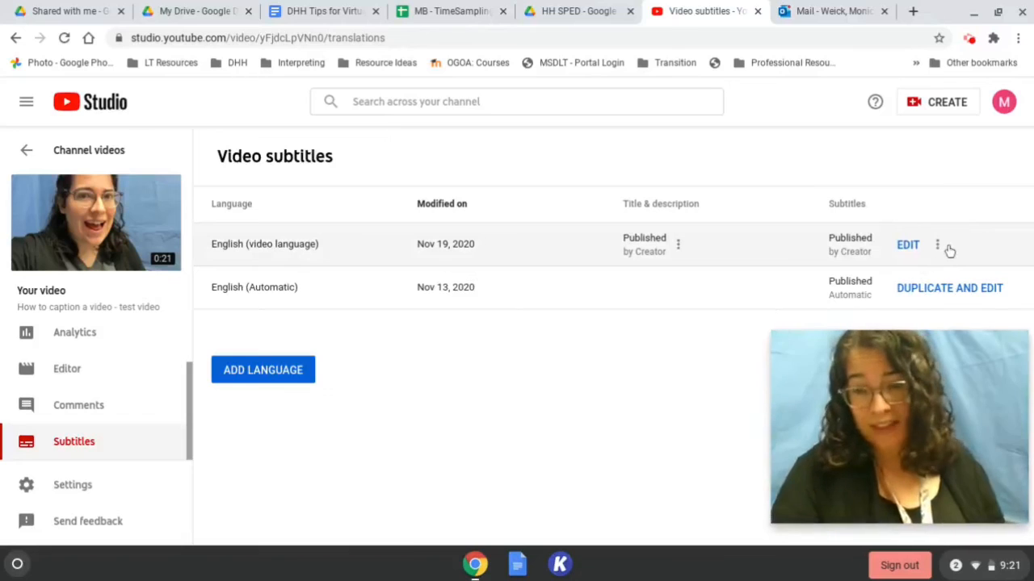
click(949, 250)
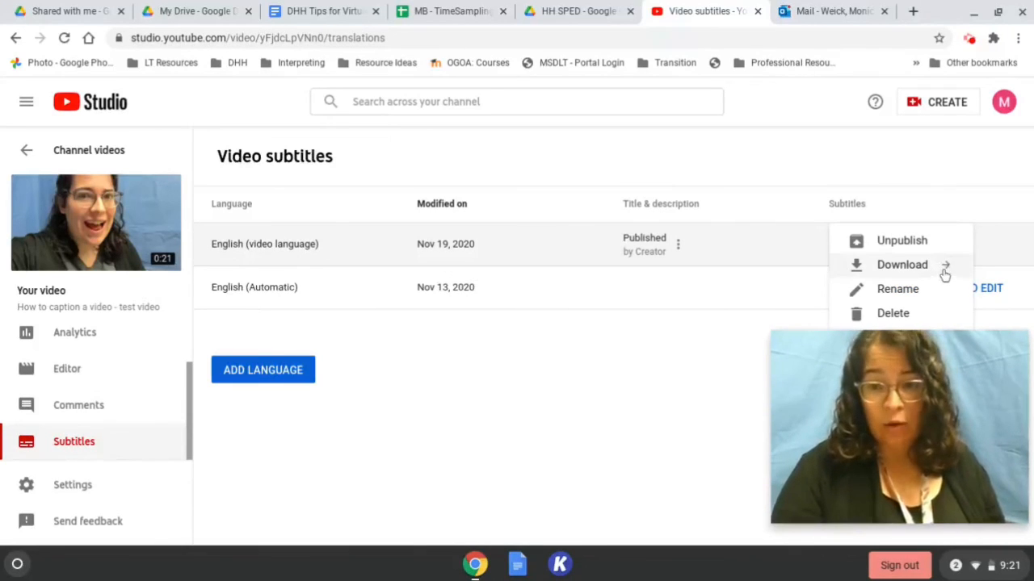
click(950, 266)
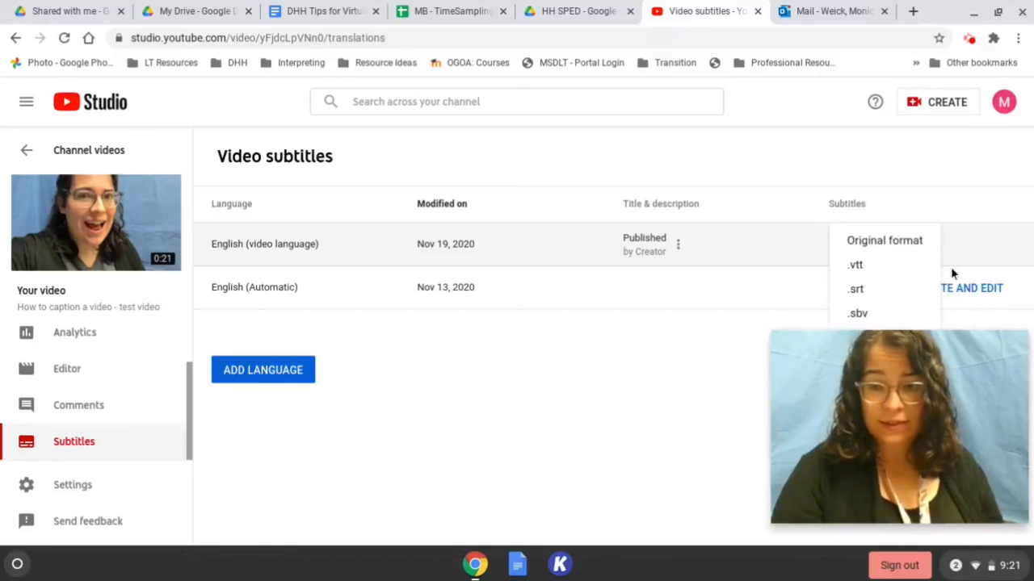